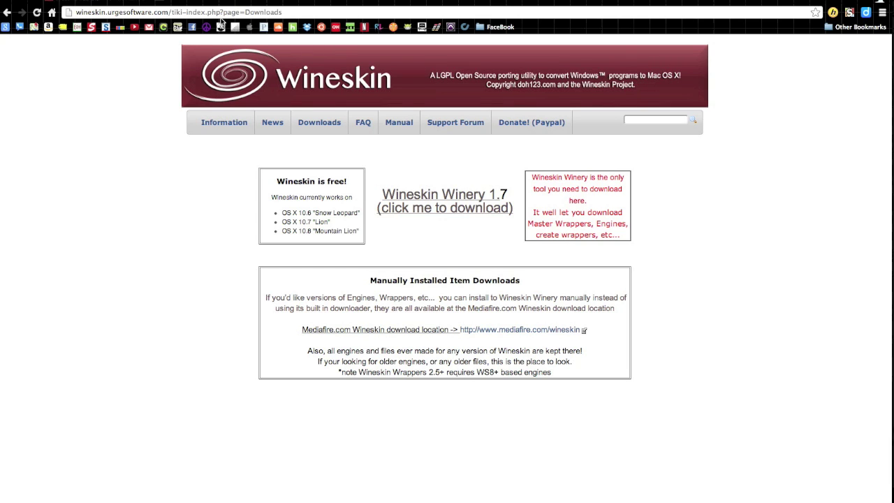
Step: Open the Image-Line FL Studio page and download the Windows demo
{"action": "left_click", "coordinate": [221, 27]}
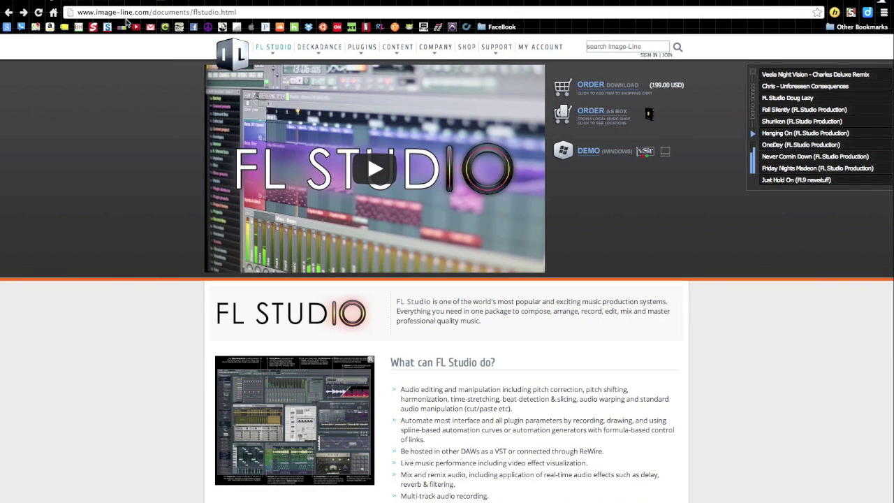
{"action": "left_click", "coordinate": [589, 152]}
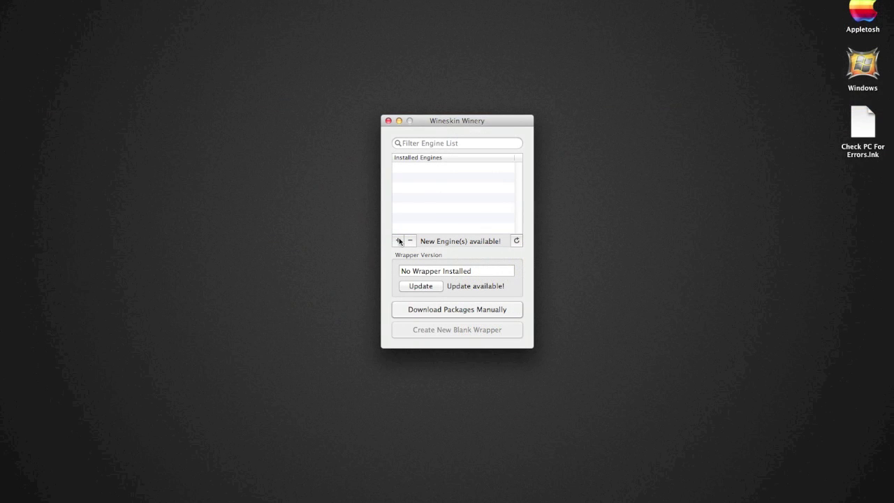
Step: In Wineskin Winery, download and install the WS9WineCX12.0.0 engine
{"action": "left_click", "coordinate": [399, 240]}
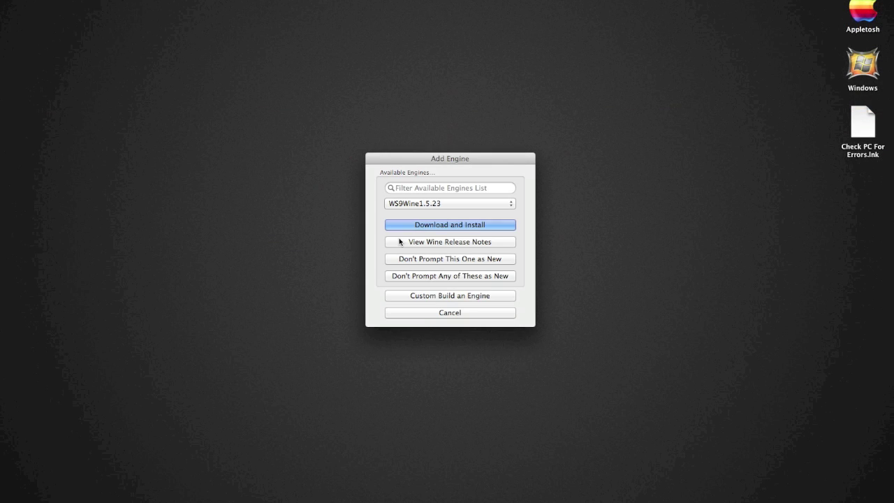
{"action": "left_click", "coordinate": [420, 203]}
{"action": "scroll", "coordinate": [416, 289], "scroll_direction": "down", "scroll_amount": 8}
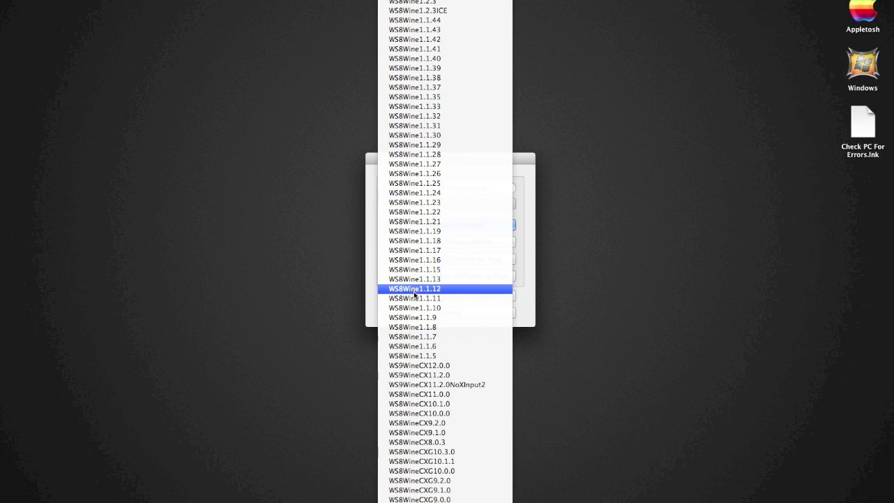
{"action": "left_click", "coordinate": [425, 364]}
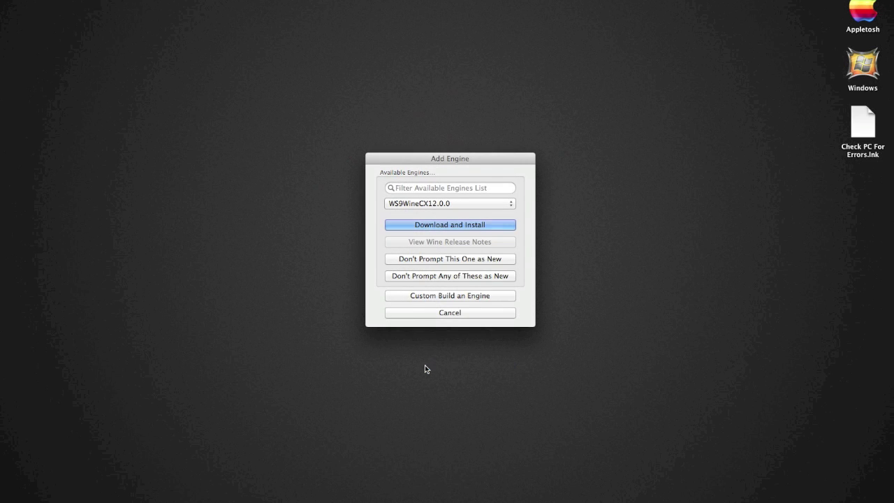
{"action": "left_click", "coordinate": [441, 223]}
{"action": "left_click", "coordinate": [477, 239]}
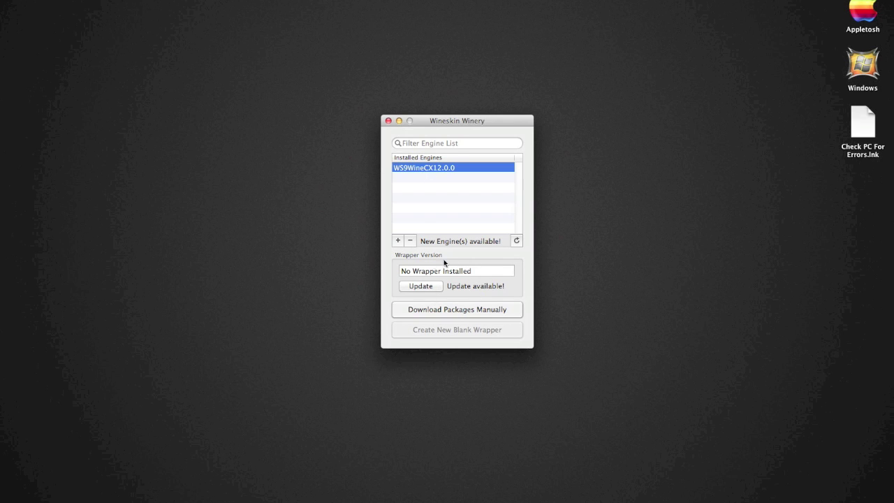
Step: Update the wrapper version by downloading and installing Wineskin-2.5.8
{"action": "left_click", "coordinate": [420, 286]}
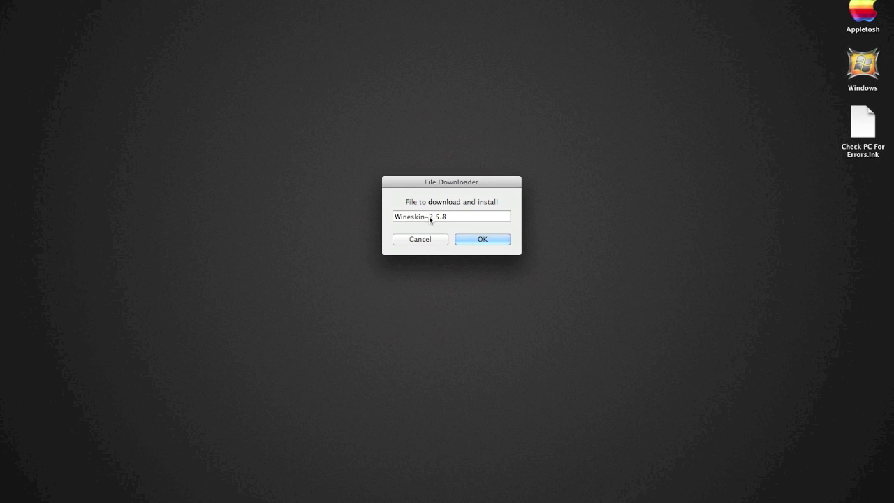
{"action": "left_click", "coordinate": [475, 237]}
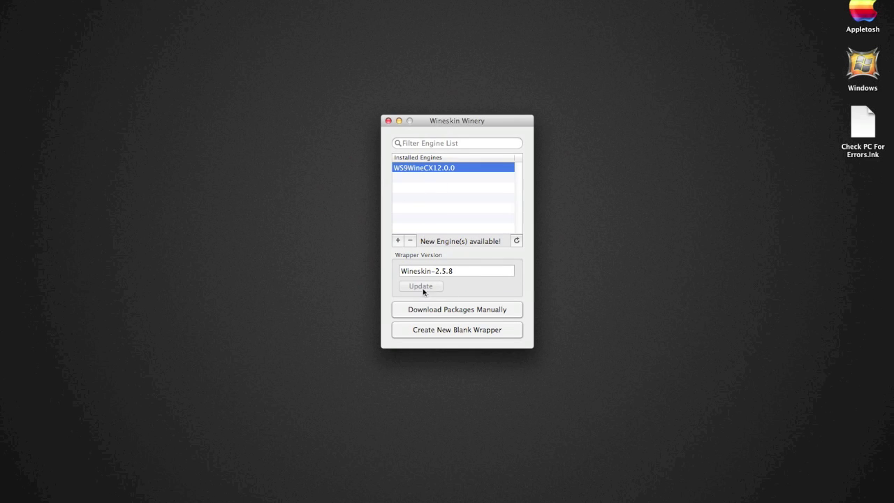
Step: Create a new blank wrapper named "FL Studio" using the WS9WineCX12.0.0 engine
{"action": "left_click", "coordinate": [426, 332]}
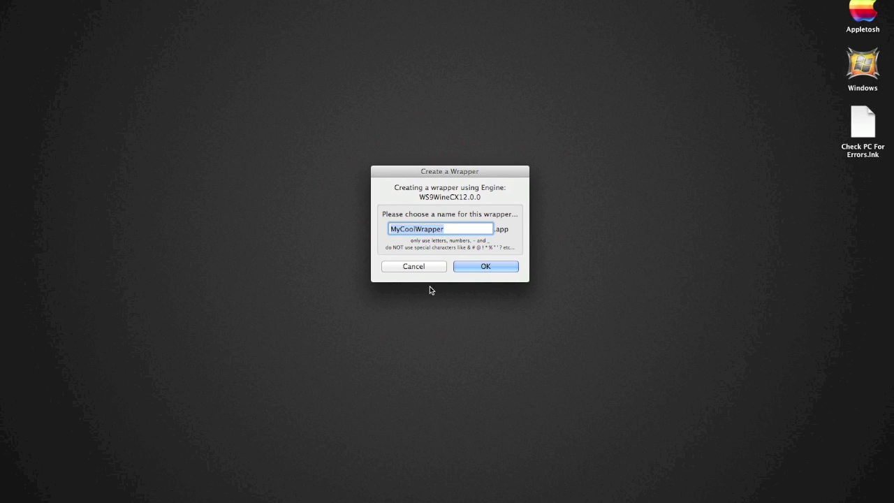
{"action": "type", "text": "F"}
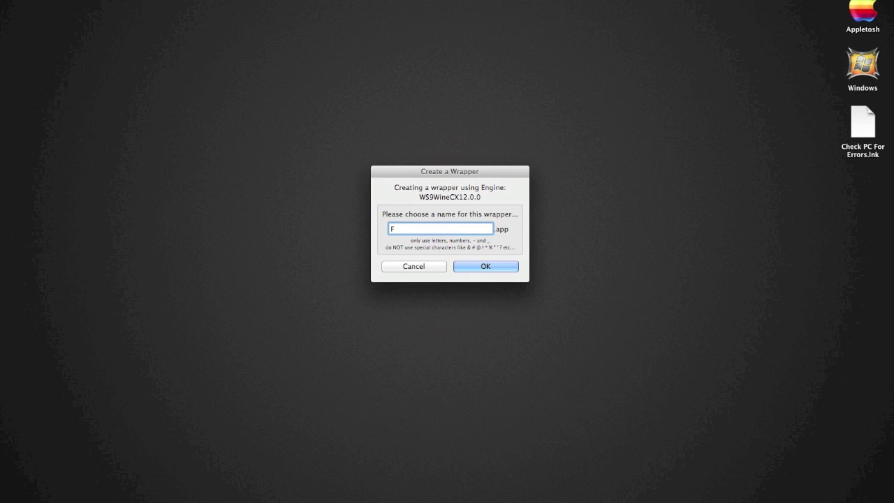
{"action": "type", "text": "L Studio"}
{"action": "left_click", "coordinate": [498, 267]}
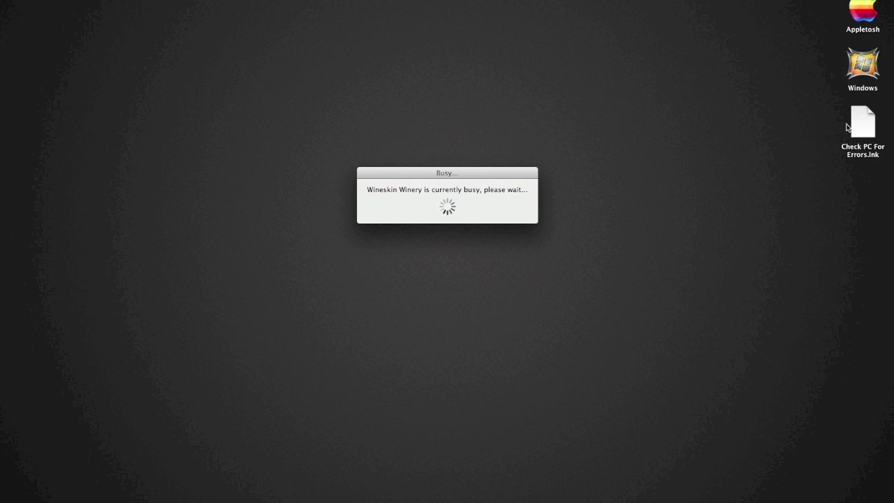
Step: Remove the Check PC For Errors.lnk file from the desktop
{"action": "left_click_drag", "start_coordinate": [858, 125], "coordinate": [727, 497]}
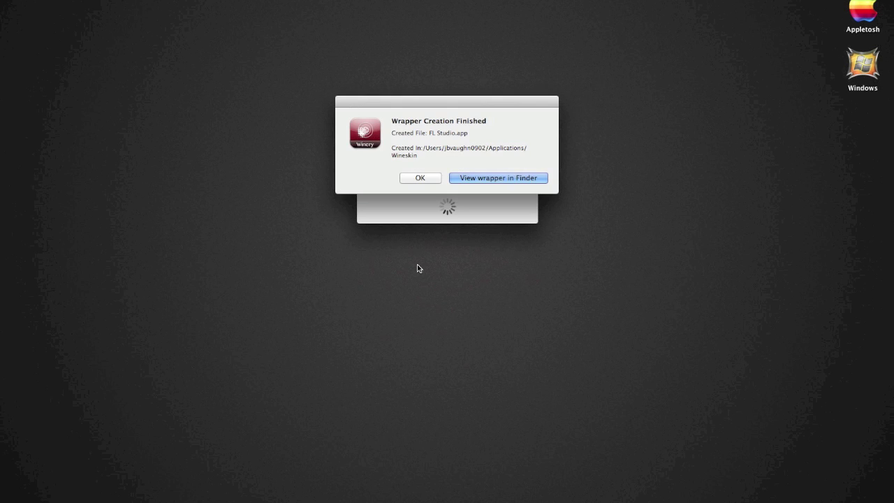
Step: Reveal the finished wrapper in Finder, launch it, and run flstudio_10.0.9c.exe from Downloads as its setup executable
{"action": "left_click", "coordinate": [490, 177]}
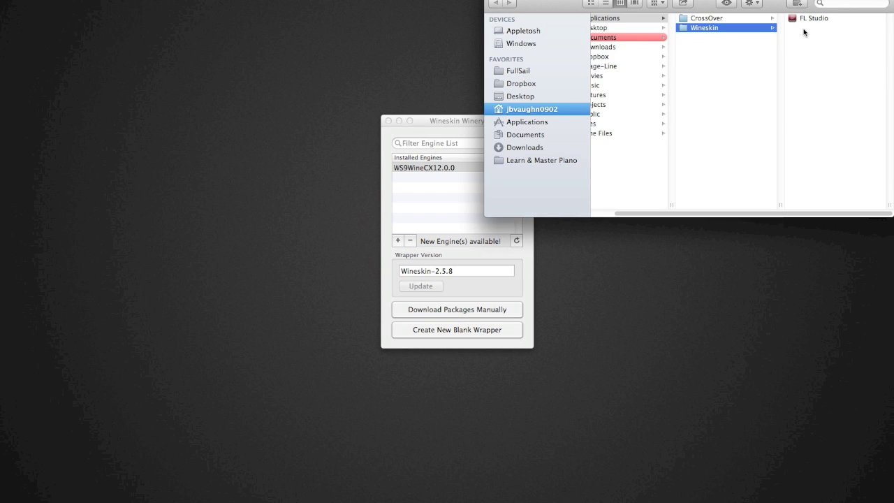
{"action": "double_click", "coordinate": [805, 19]}
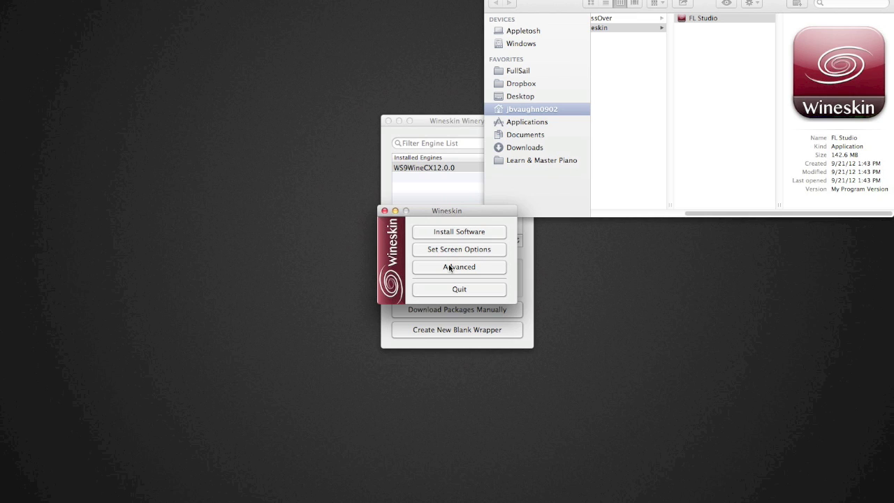
{"action": "left_click", "coordinate": [469, 234]}
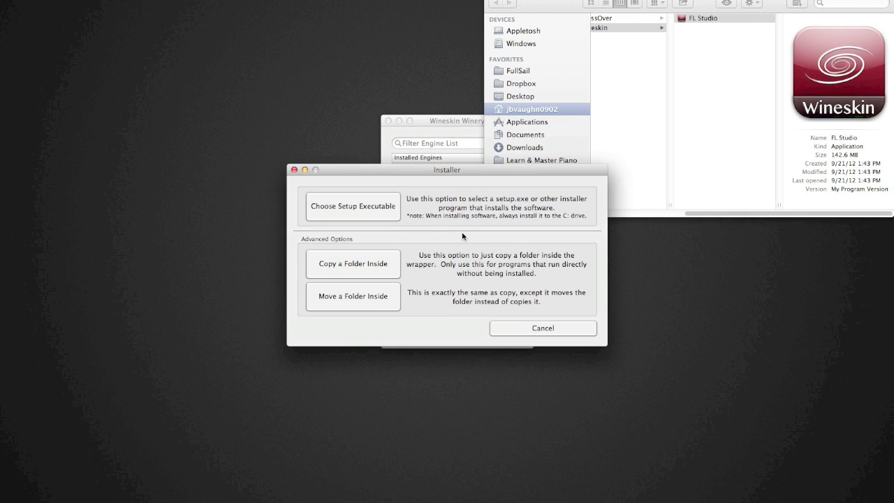
{"action": "left_click", "coordinate": [375, 208]}
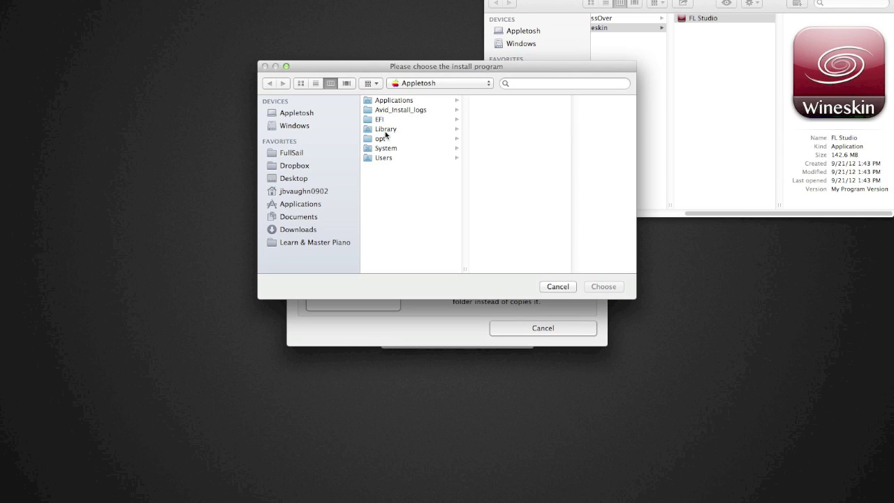
{"action": "left_click", "coordinate": [296, 230]}
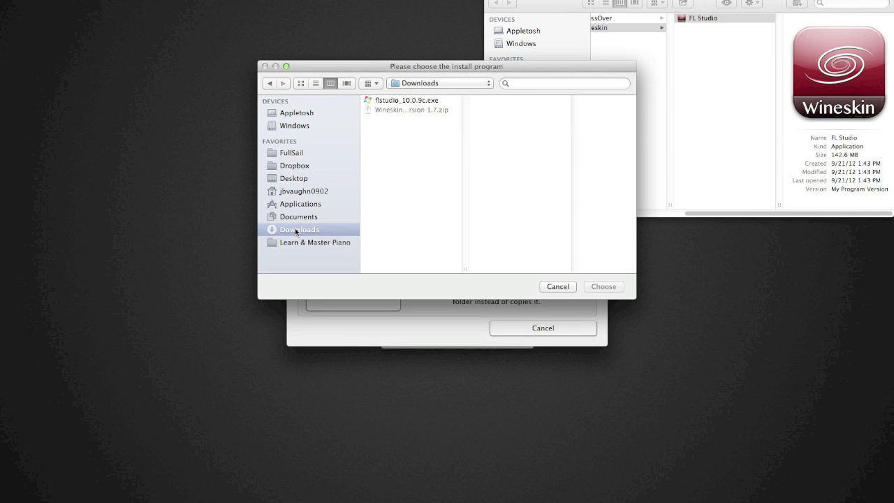
{"action": "left_click", "coordinate": [389, 101]}
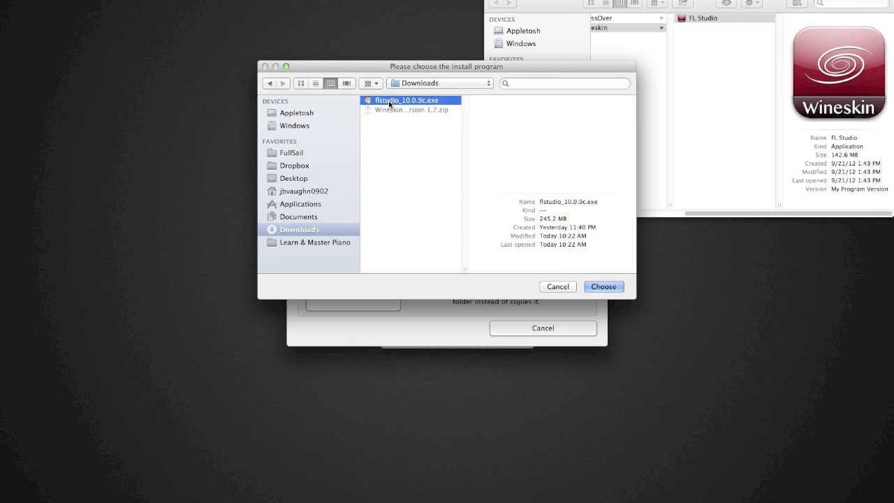
{"action": "left_click", "coordinate": [602, 286]}
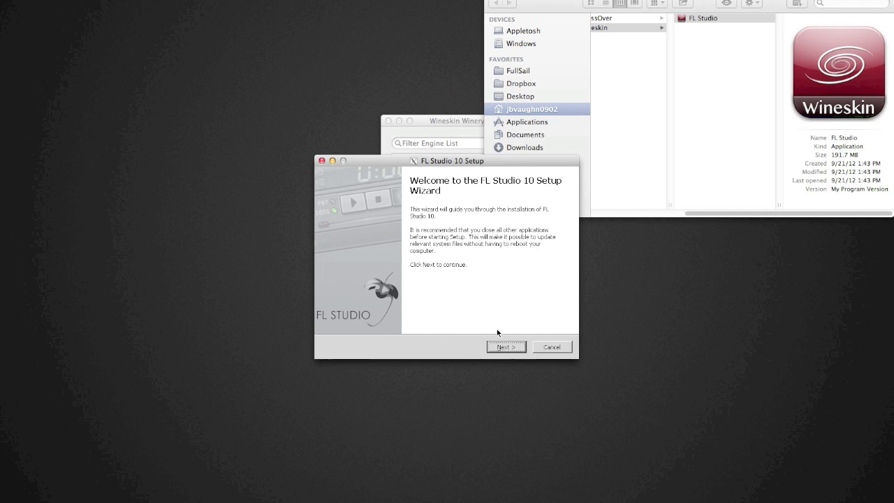
Step: Begin the FL Studio 10 setup wizard and accept the license agreement, continuing to the component selection
{"action": "left_click", "coordinate": [506, 347]}
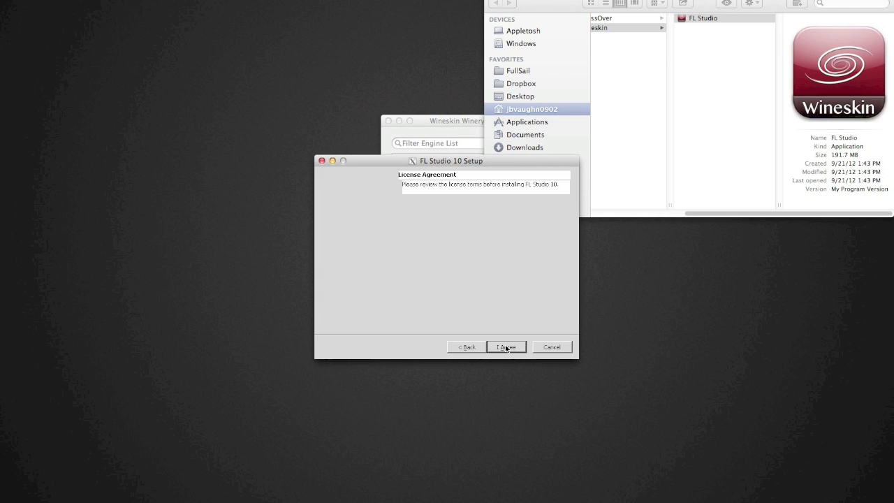
{"action": "left_click", "coordinate": [505, 347]}
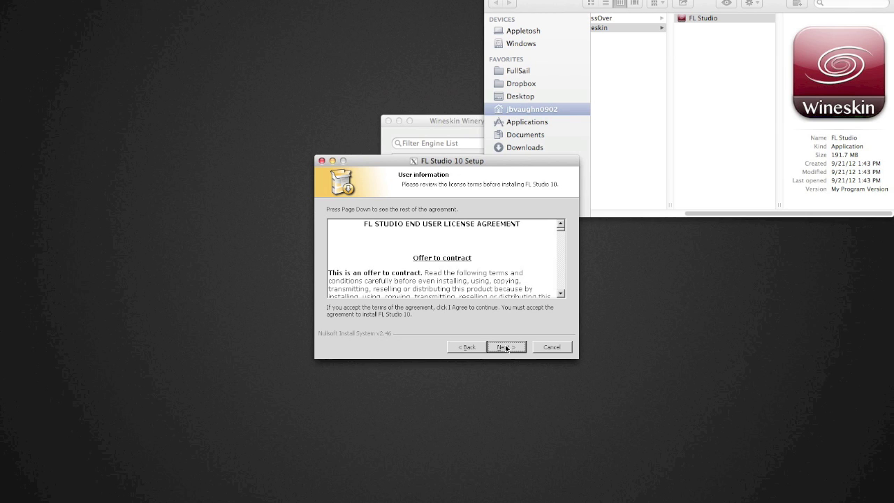
{"action": "left_click", "coordinate": [506, 347]}
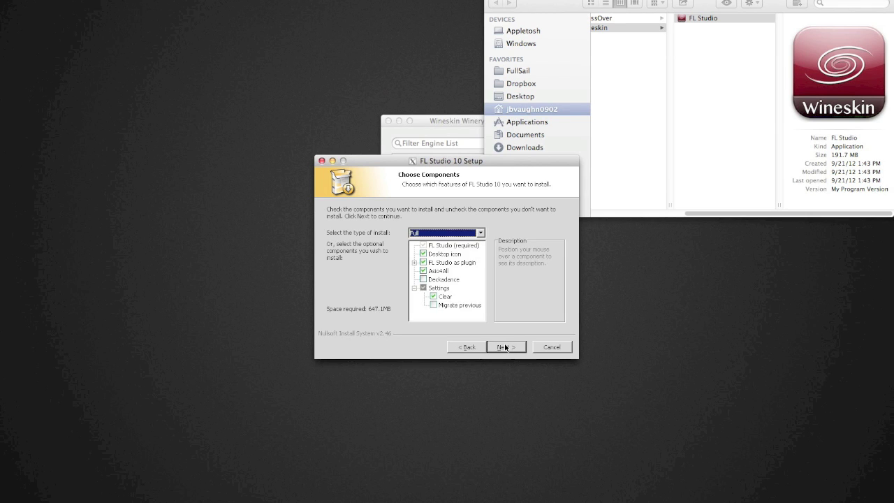
Step: Exclude the Desktop icon and Asio4All components and accept the default destination folder C:\Program Files\Image-Line\FL Studio 10
{"action": "left_click", "coordinate": [423, 254]}
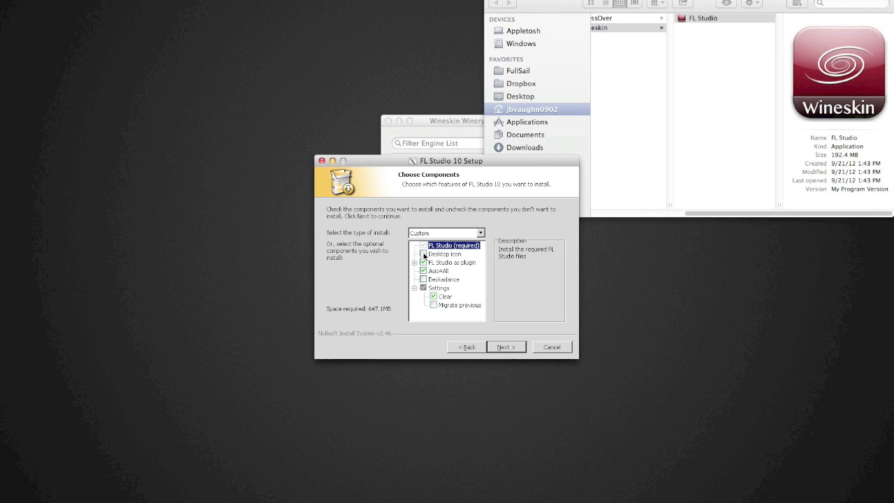
{"action": "left_click", "coordinate": [423, 271]}
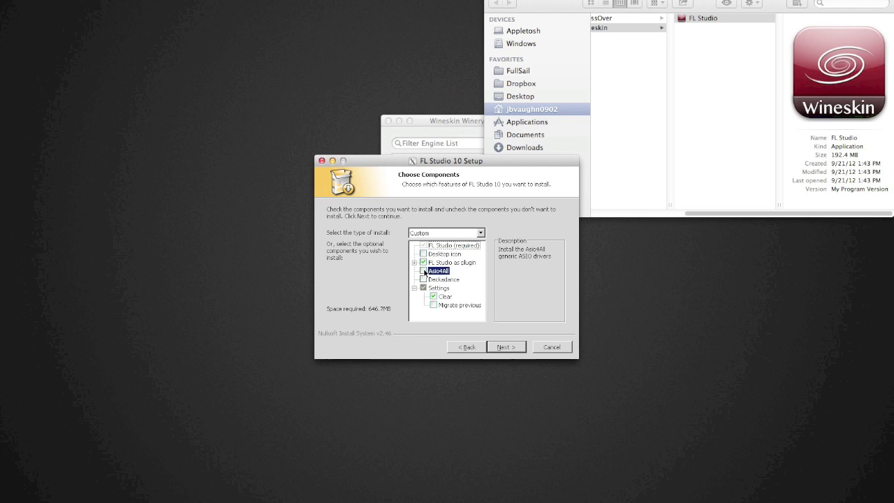
{"action": "left_click", "coordinate": [501, 349]}
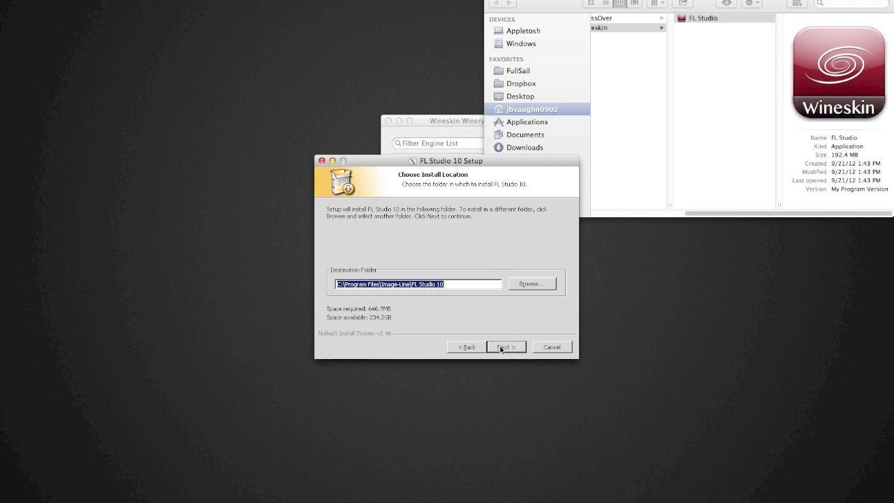
{"action": "left_click", "coordinate": [503, 348]}
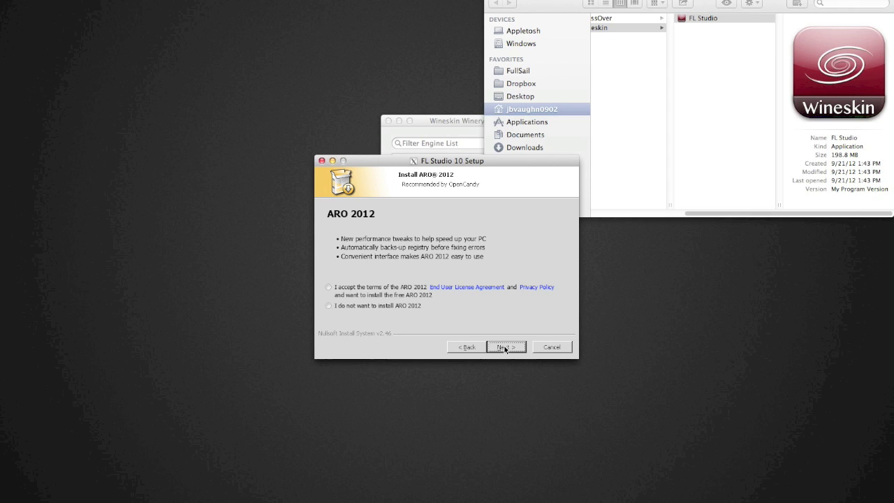
Step: Decline the ARO 2012 offer and start the FL Studio installation
{"action": "left_click", "coordinate": [329, 305]}
{"action": "left_click", "coordinate": [505, 349]}
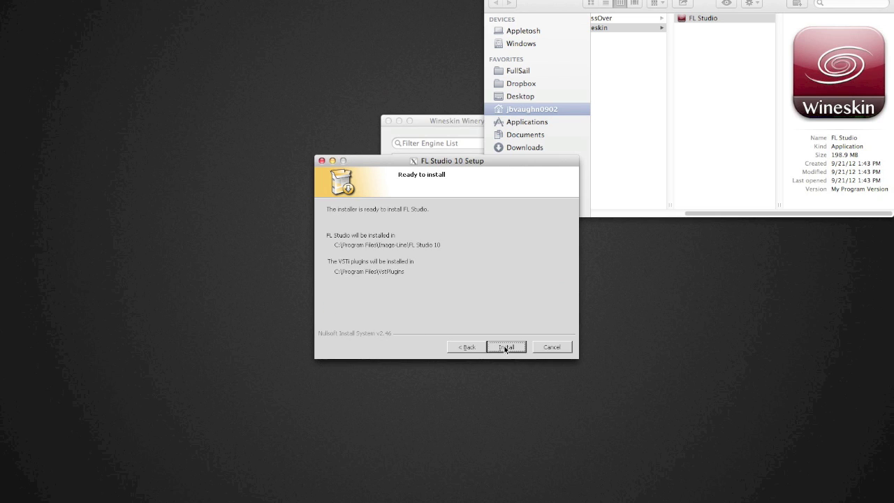
{"action": "left_click", "coordinate": [505, 348]}
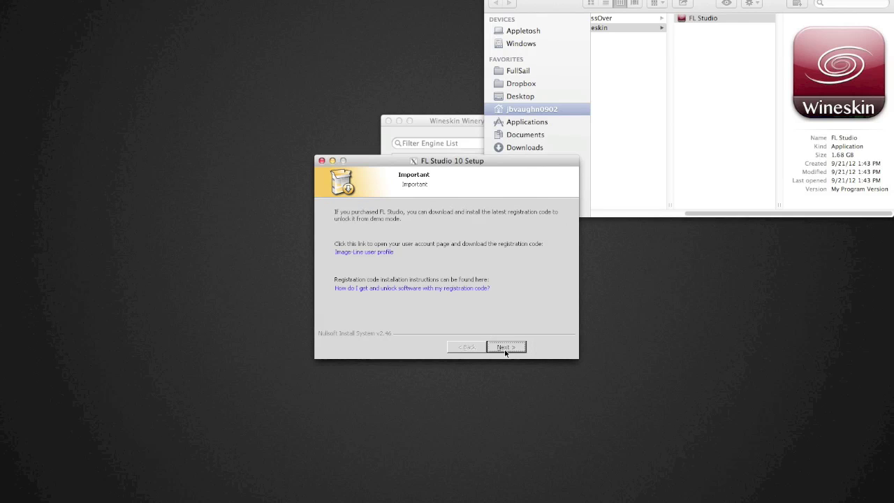
Step: Continue through the registration and FL Studio Mobile pages and finish the setup without running FL Studio 10
{"action": "left_click", "coordinate": [507, 347]}
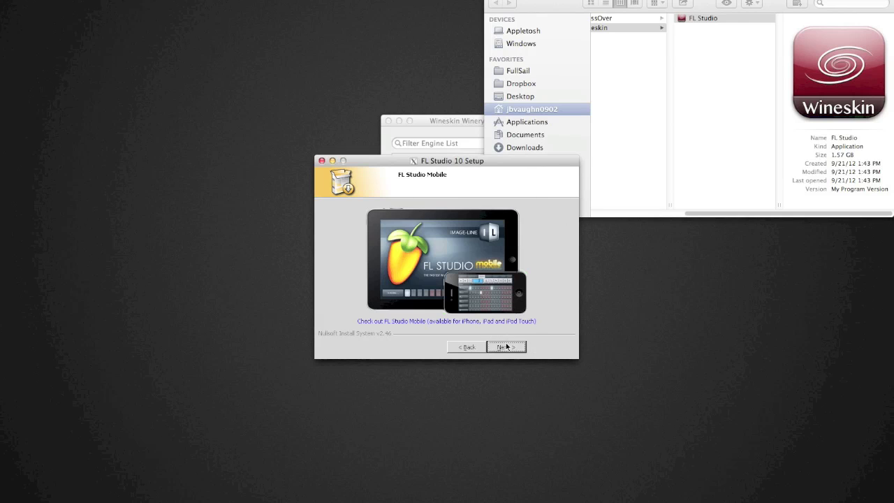
{"action": "left_click", "coordinate": [507, 347]}
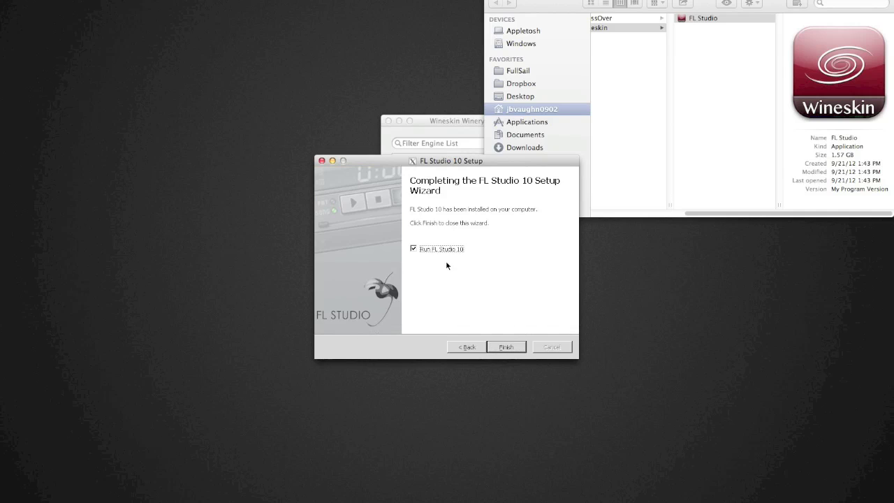
{"action": "left_click", "coordinate": [414, 249]}
{"action": "left_click", "coordinate": [506, 347]}
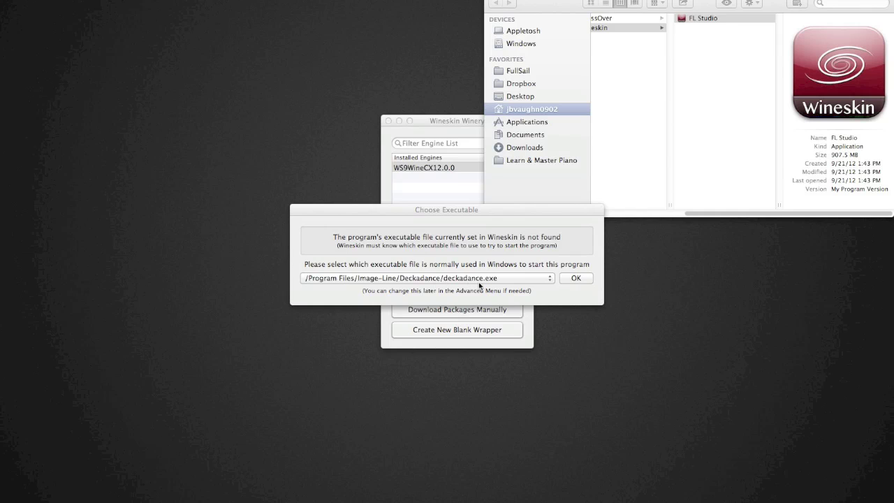
Step: Set the wrapper's start executable to /Program Files/Image-Line/FL Studio 10/FL.exe and quit the Wineskin configuration window
{"action": "left_click", "coordinate": [548, 280]}
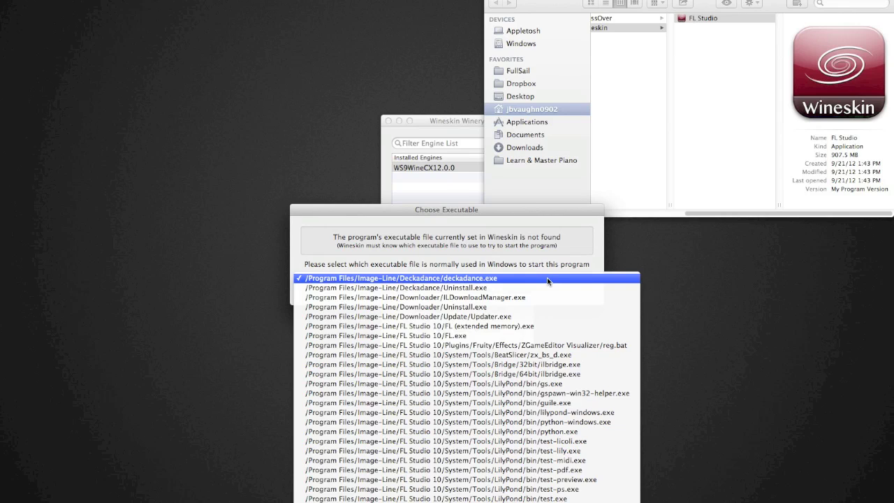
{"action": "left_click", "coordinate": [463, 337]}
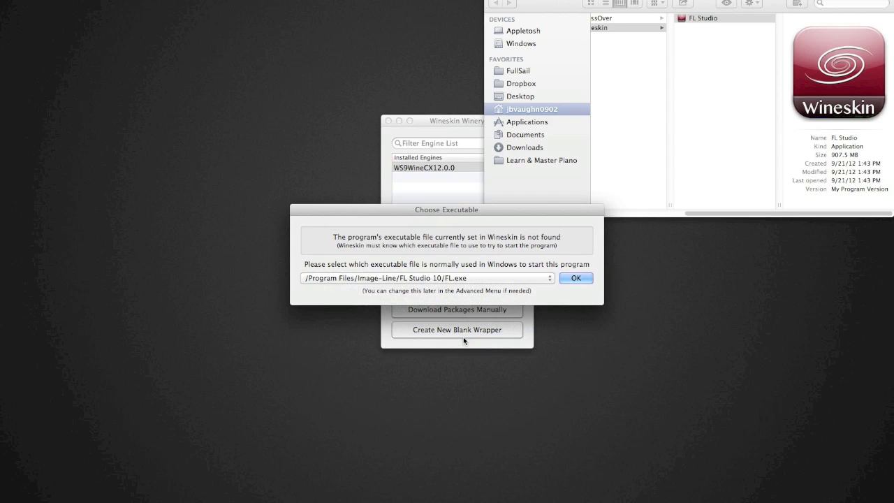
{"action": "left_click", "coordinate": [576, 278]}
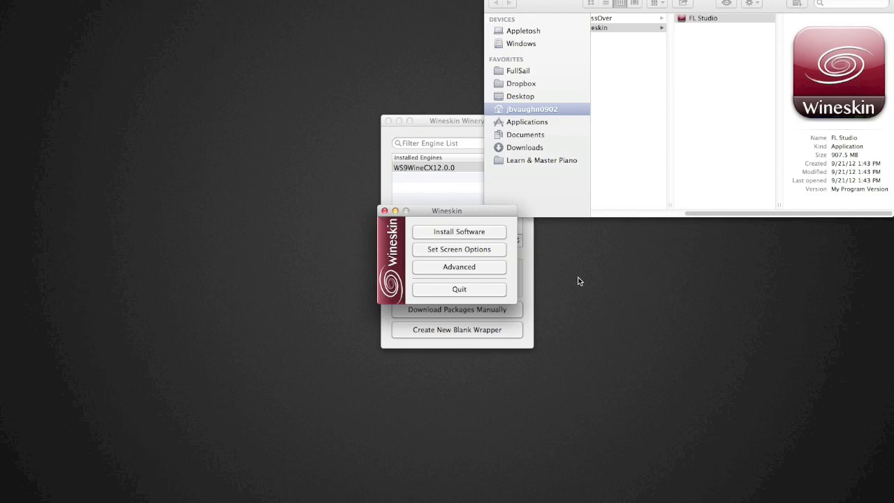
{"action": "left_click", "coordinate": [481, 290]}
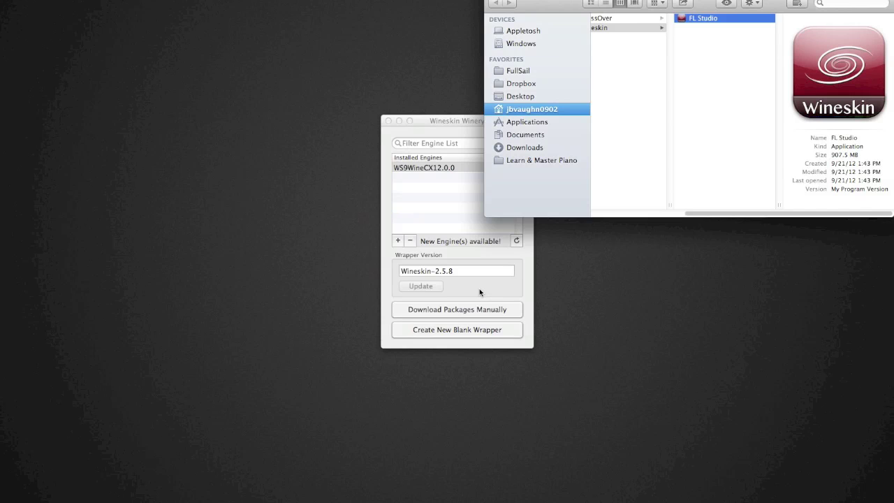
Step: Launch the FL Studio wrapper application from the Wineskin folder
{"action": "double_click", "coordinate": [683, 19]}
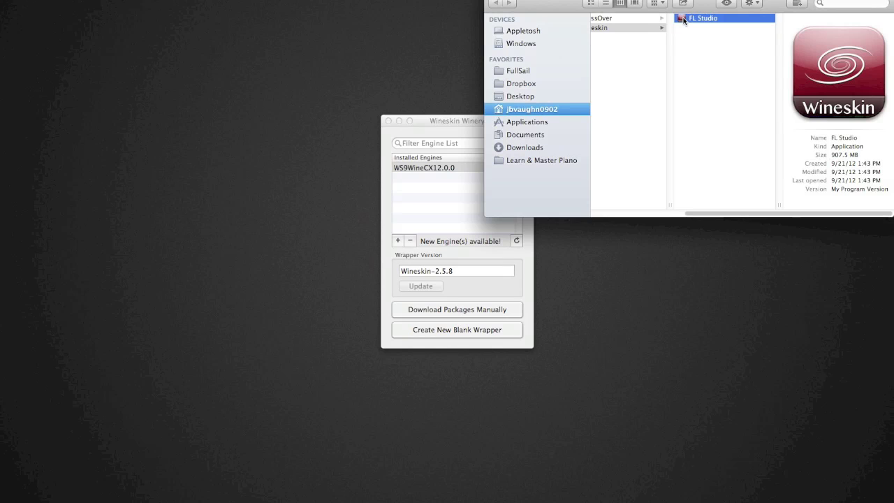
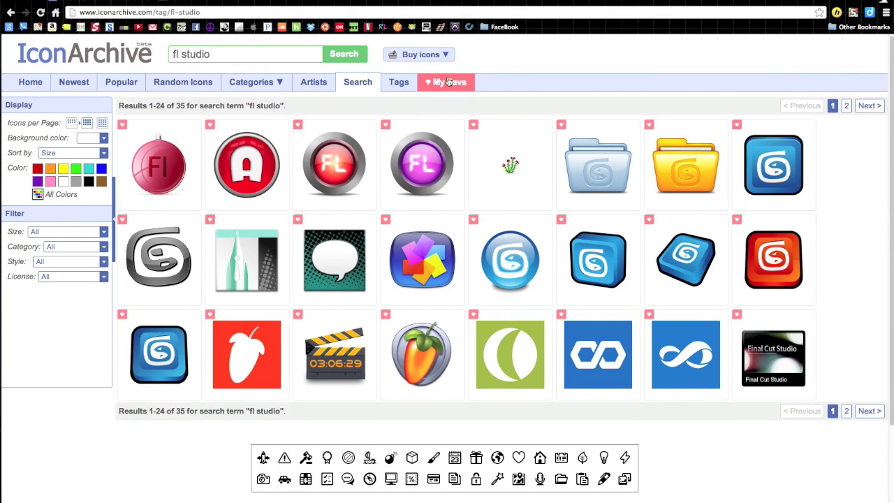
Step: Save the PNG version of the orange Fruity Loops Studio icon from IconArchive to Downloads as Fruity-Loops-Studio-icon
{"action": "mouse_move", "coordinate": [358, 497]}
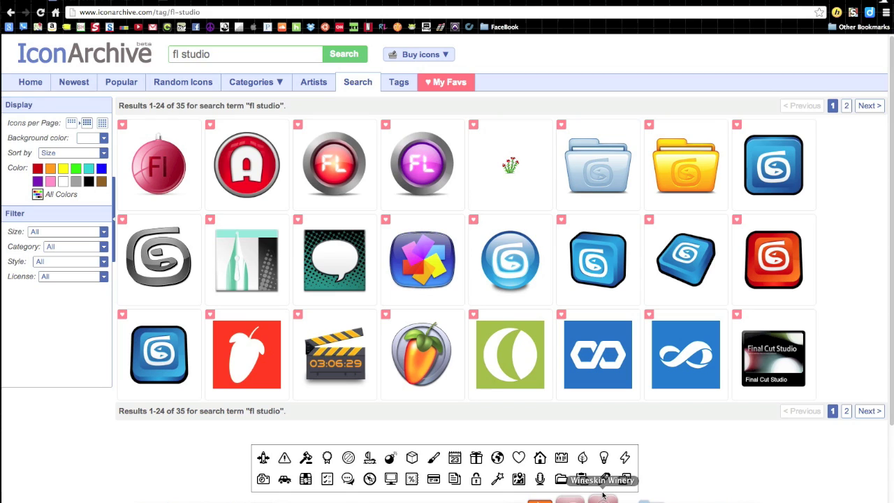
{"action": "mouse_move", "coordinate": [426, 361]}
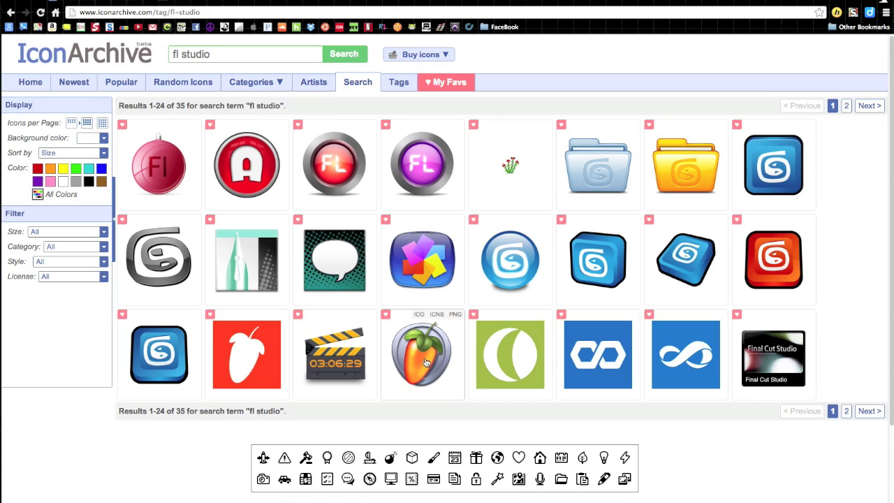
{"action": "left_click", "coordinate": [454, 315]}
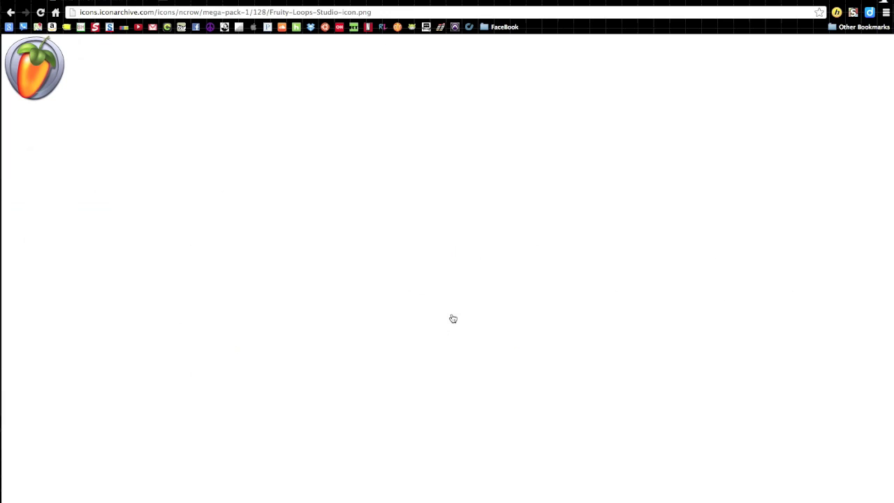
{"action": "right_click", "coordinate": [29, 70]}
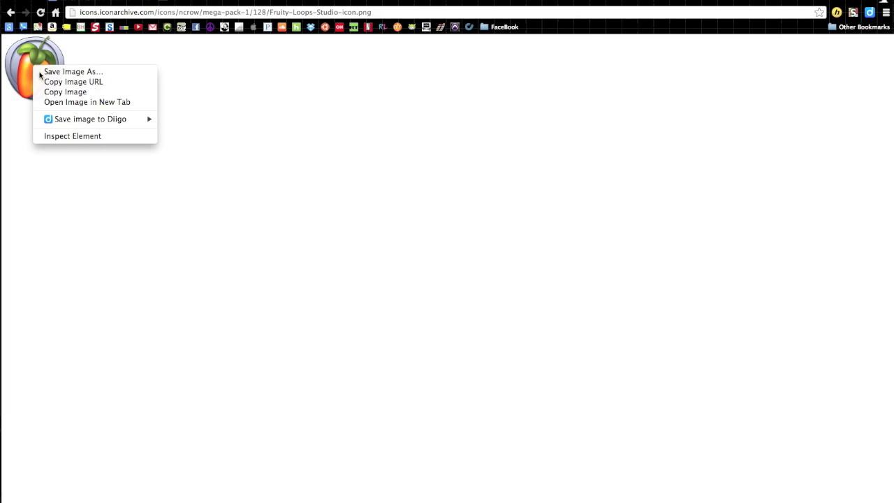
{"action": "left_click", "coordinate": [49, 73]}
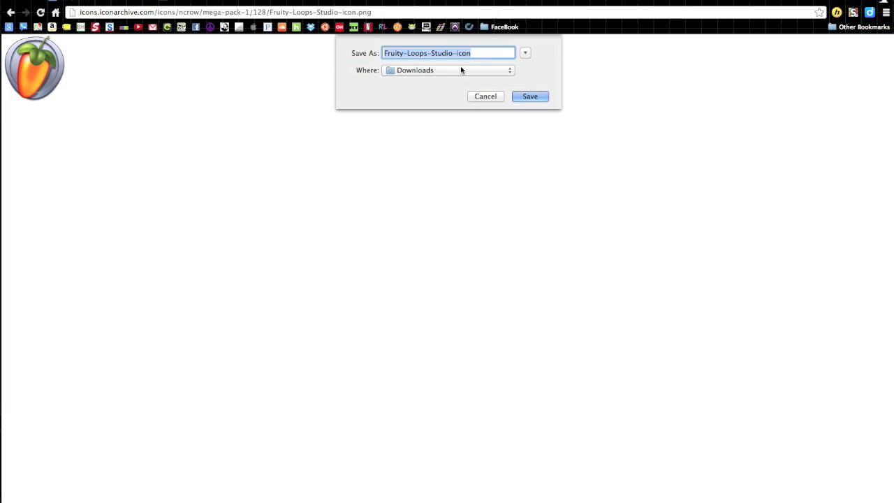
{"action": "left_click", "coordinate": [531, 96]}
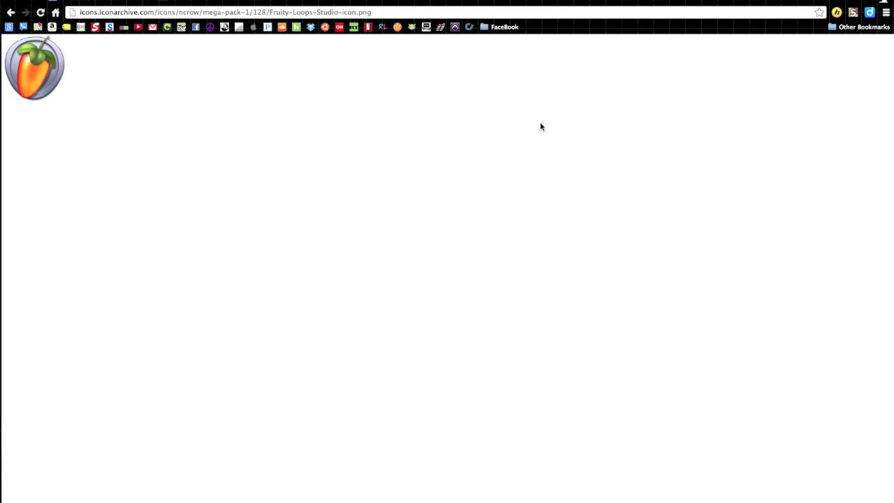
Step: Return to the "fl studio" icon results and download the ICNS version of the Fruity Loops Studio icon
{"action": "mouse_move", "coordinate": [605, 499]}
{"action": "left_click", "coordinate": [12, 12]}
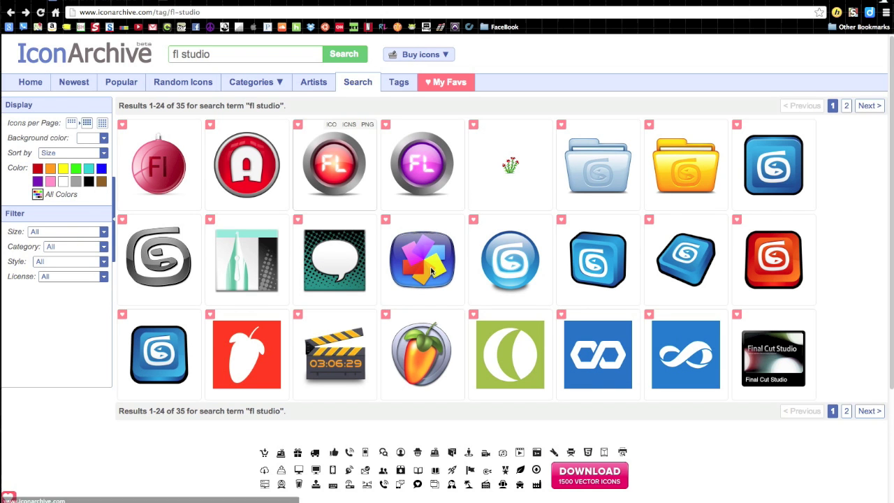
{"action": "mouse_move", "coordinate": [421, 354]}
{"action": "left_click", "coordinate": [438, 317]}
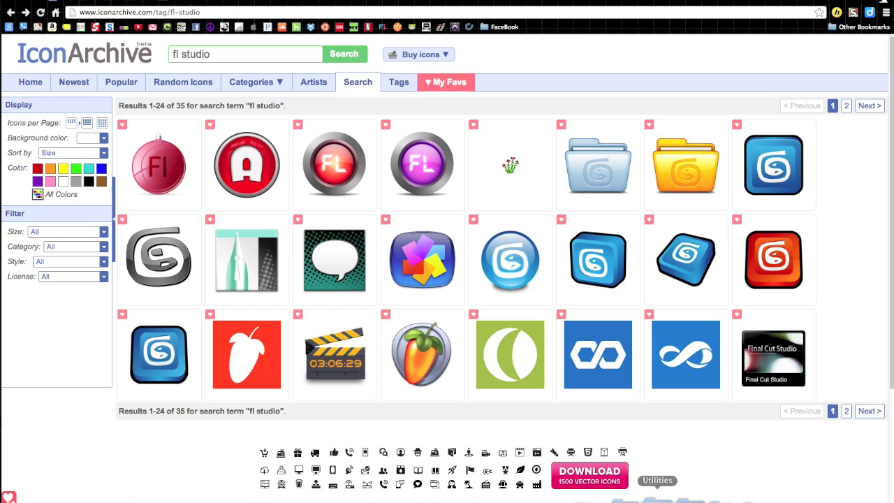
Step: Show the downloaded Ncrow-Mega-Pack-1-Fruity-Loops-Studio.icns in the Downloads folder and copy the file
{"action": "left_click", "coordinate": [701, 499]}
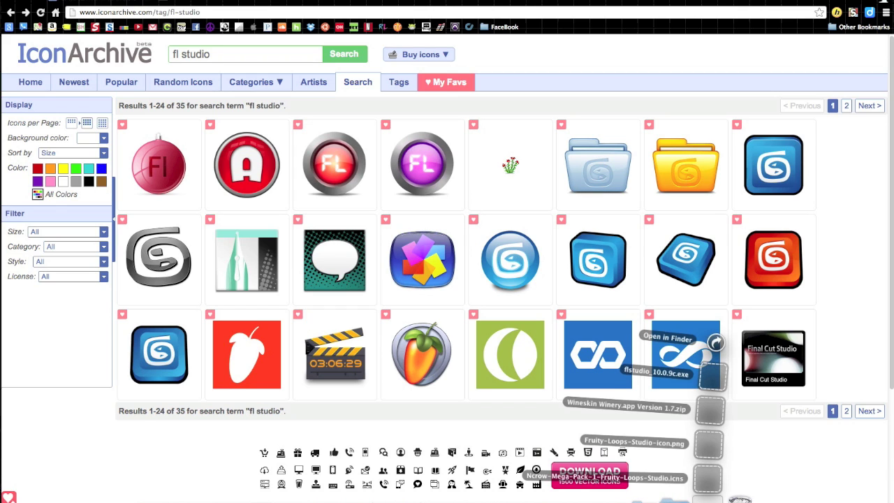
{"action": "left_click", "coordinate": [708, 481]}
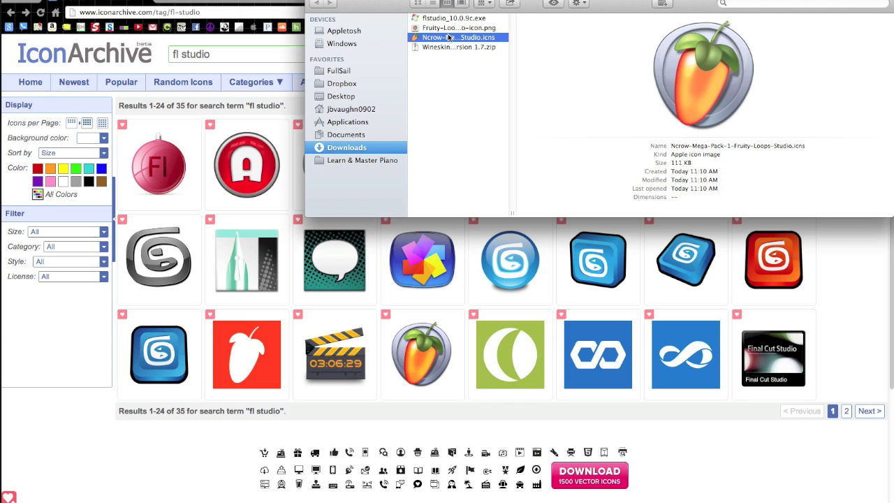
{"action": "right_click", "coordinate": [449, 36]}
{"action": "left_click", "coordinate": [440, 37]}
{"action": "left_click", "coordinate": [87, 0]}
{"action": "mouse_move", "coordinate": [97, 0]}
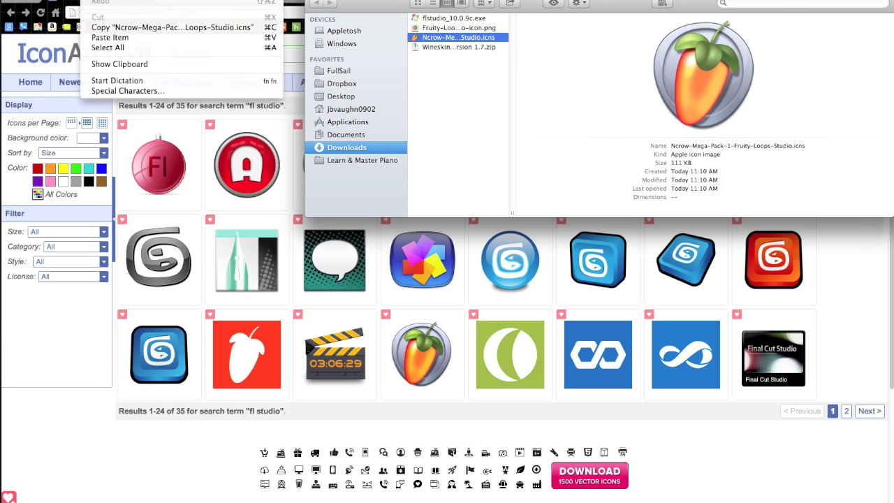
{"action": "left_click", "coordinate": [106, 28]}
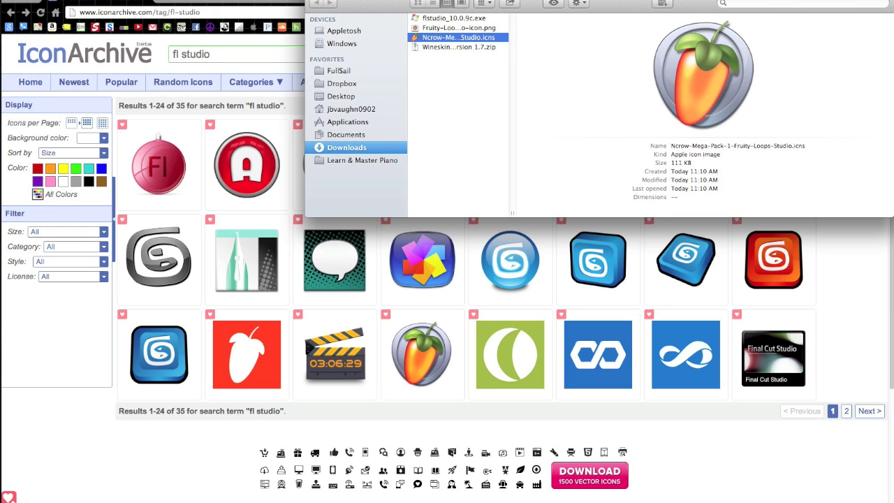
Step: Leave the browser and reveal the FL Studio wrapper application in Finder
{"action": "key", "text": "super+Tab"}
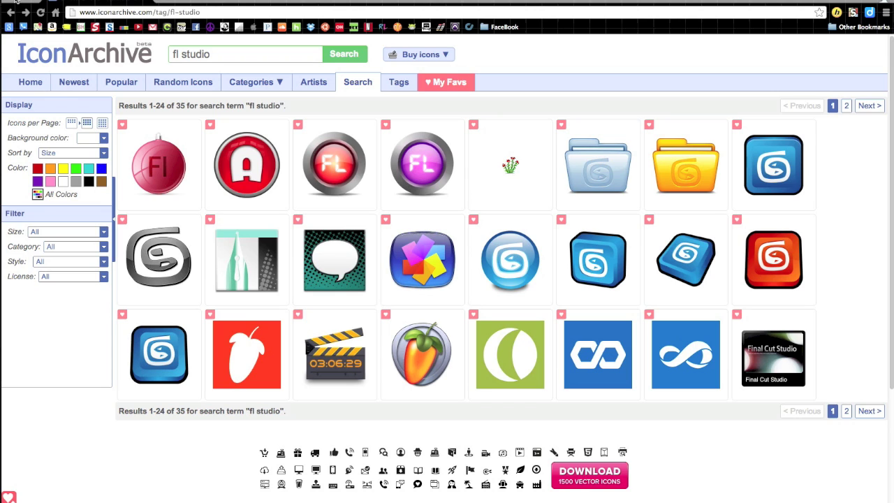
{"action": "mouse_move", "coordinate": [7, 1]}
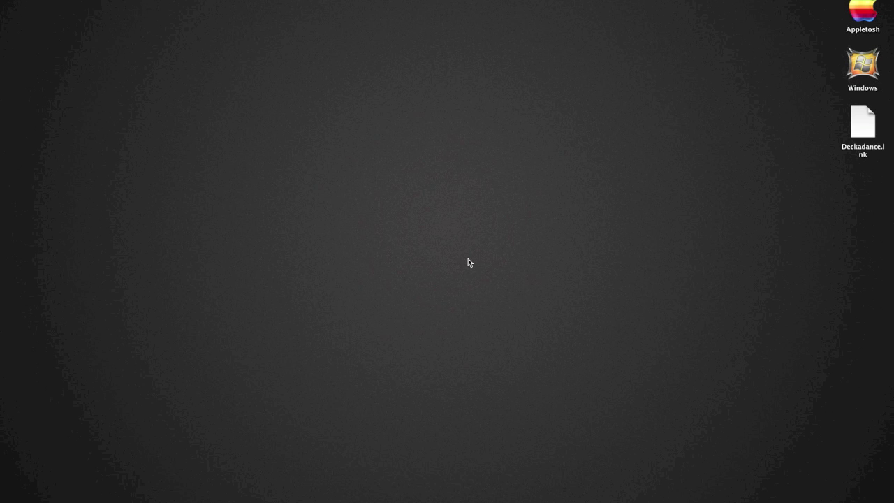
{"action": "mouse_move", "coordinate": [488, 499]}
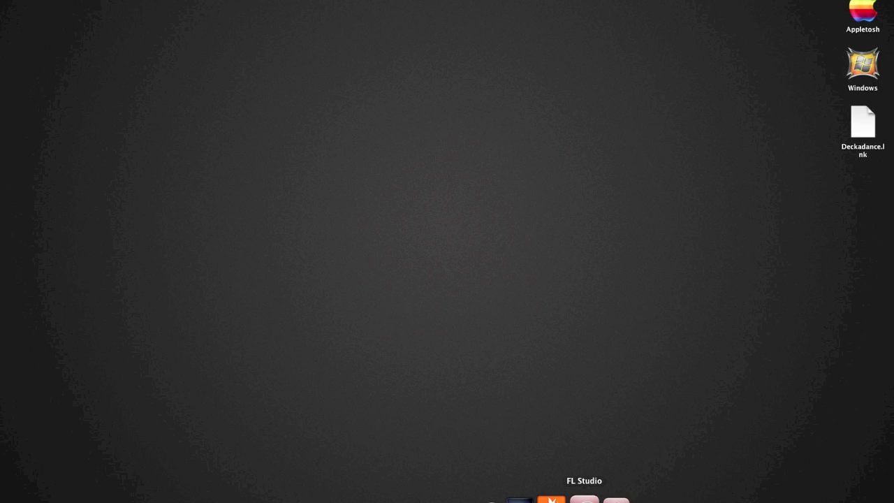
{"action": "right_click", "coordinate": [581, 498]}
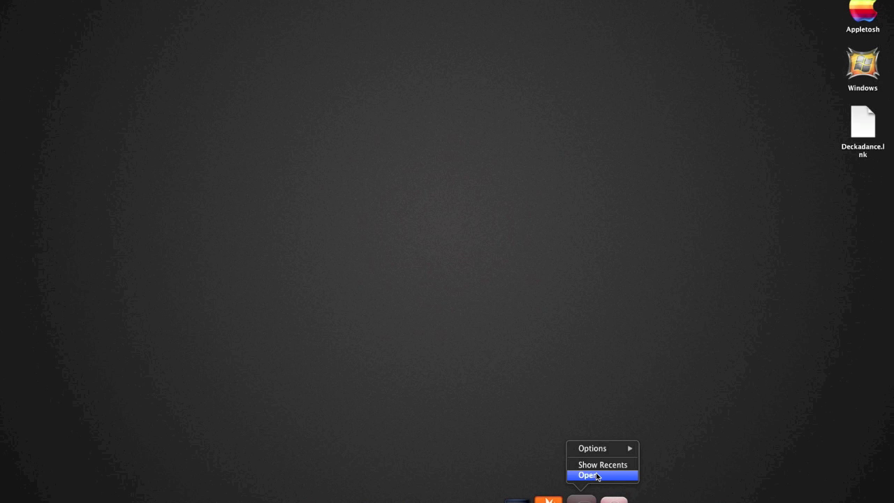
{"action": "mouse_move", "coordinate": [607, 454]}
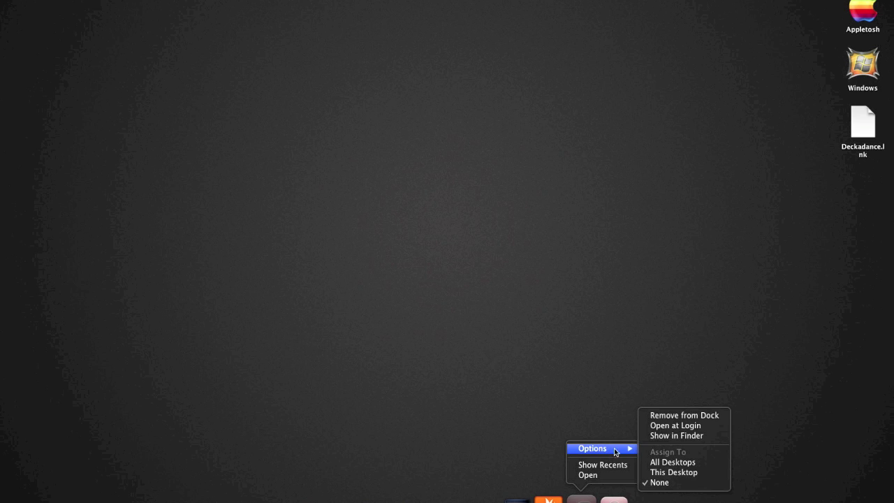
{"action": "left_click", "coordinate": [673, 436]}
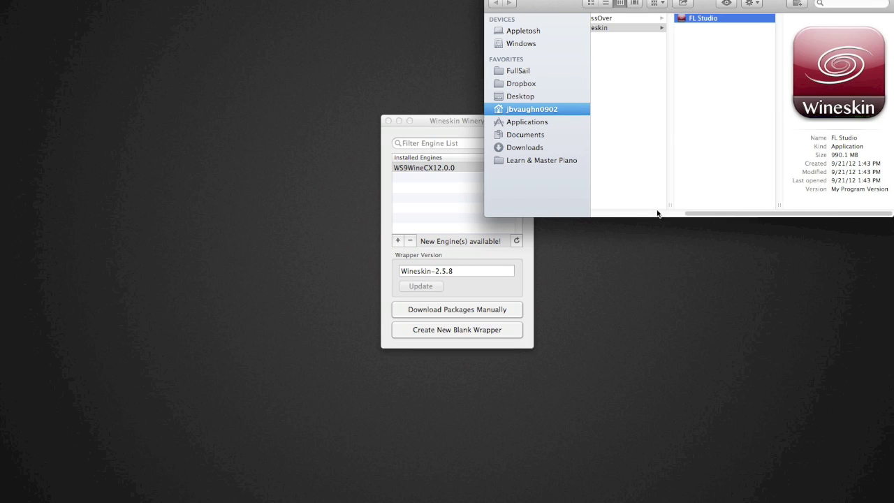
Step: Get info on the FL Studio application and paste the copied ICNS file over its icon
{"action": "right_click", "coordinate": [680, 20]}
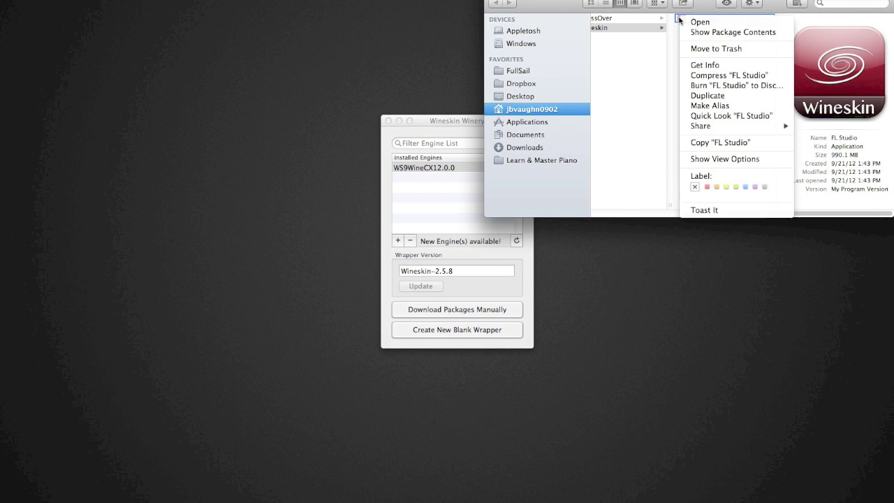
{"action": "left_click", "coordinate": [692, 65]}
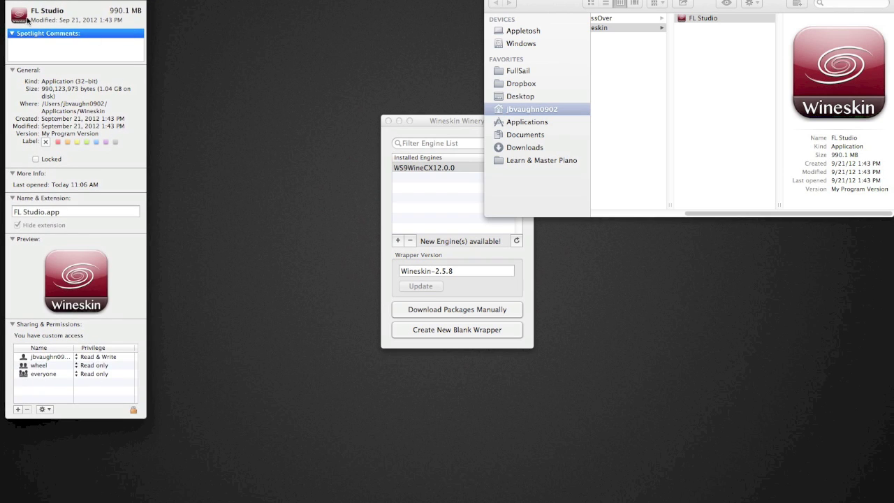
{"action": "left_click", "coordinate": [19, 14]}
{"action": "key", "text": "super+v"}
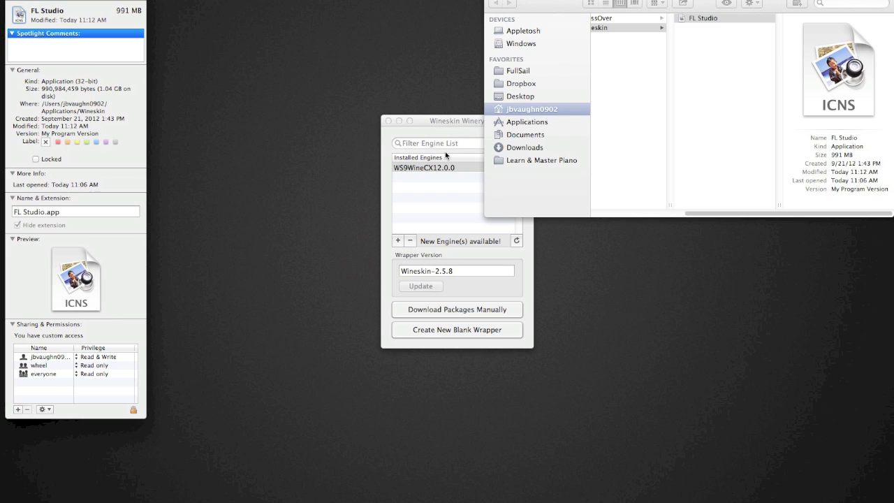
{"action": "mouse_move", "coordinate": [589, 500]}
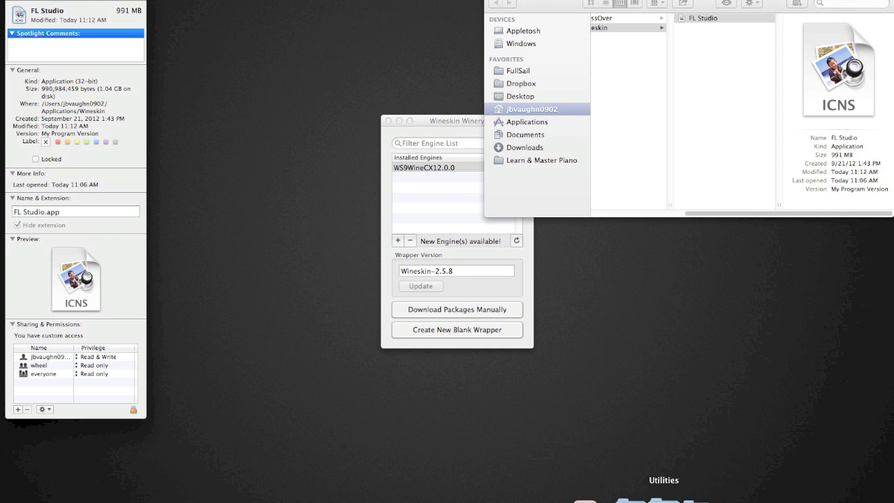
{"action": "left_click", "coordinate": [661, 498]}
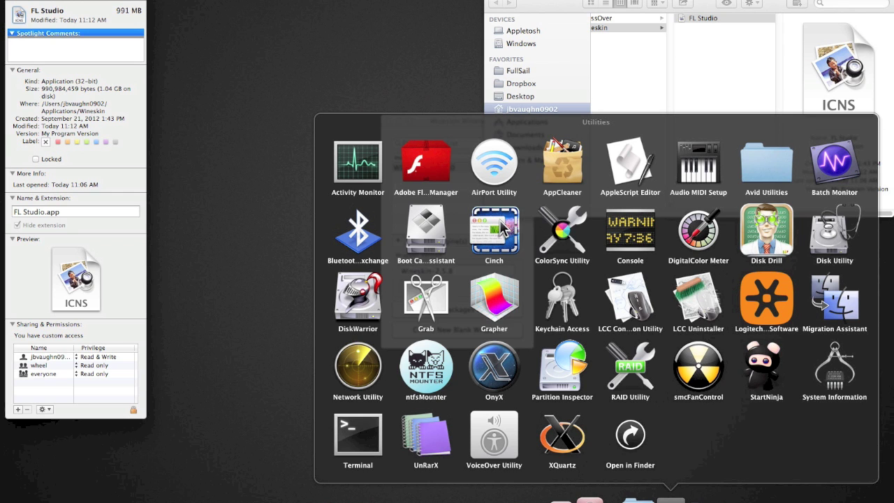
{"action": "left_click", "coordinate": [637, 499]}
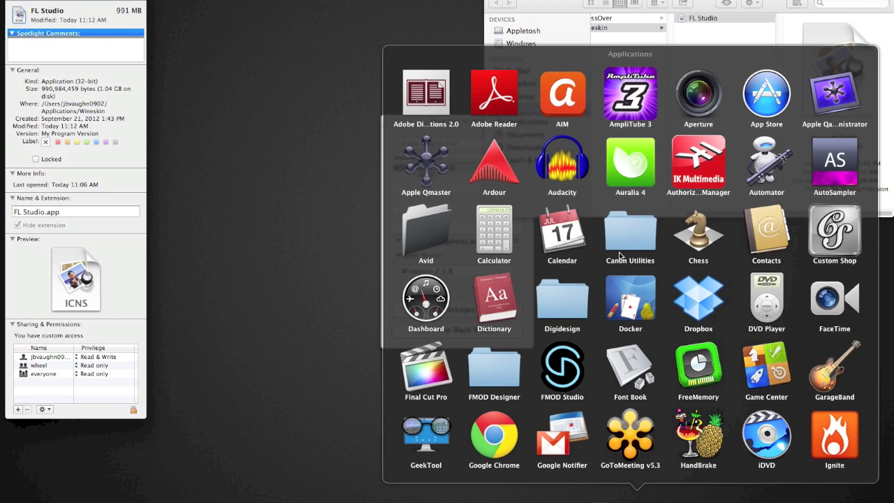
{"action": "left_click", "coordinate": [496, 499]}
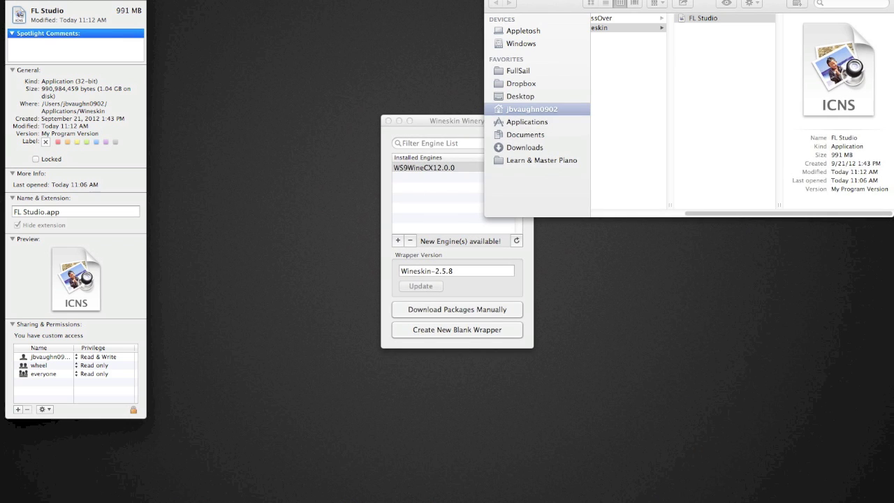
{"action": "mouse_move", "coordinate": [240, 499]}
{"action": "left_click", "coordinate": [178, 498]}
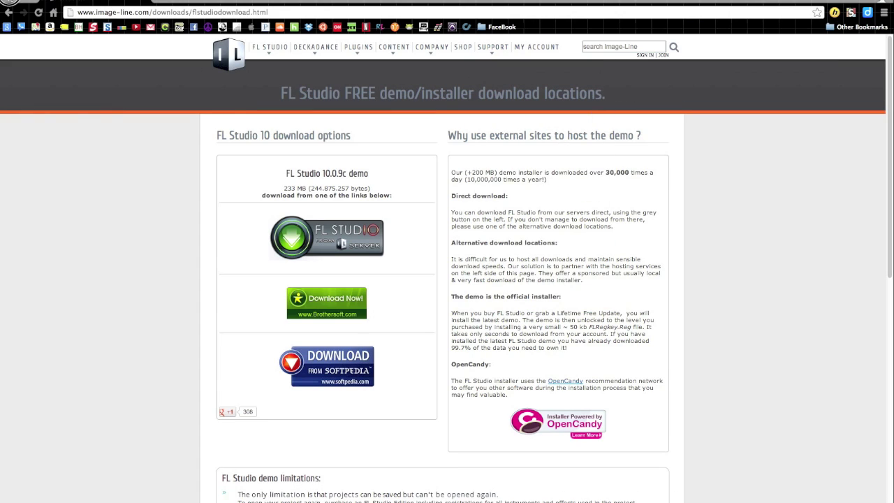
{"action": "left_click", "coordinate": [10, 3]}
{"action": "mouse_move", "coordinate": [603, 500]}
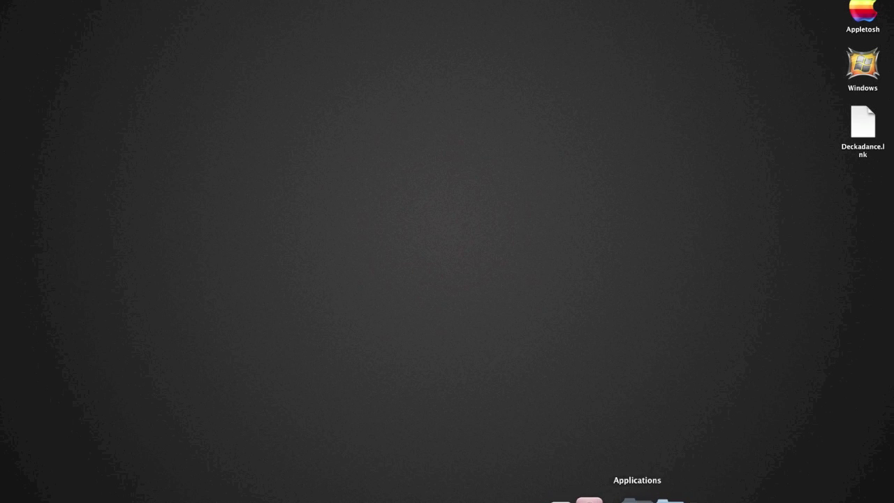
Step: Find Img2icns among the installed applications and launch it
{"action": "left_click", "coordinate": [636, 499]}
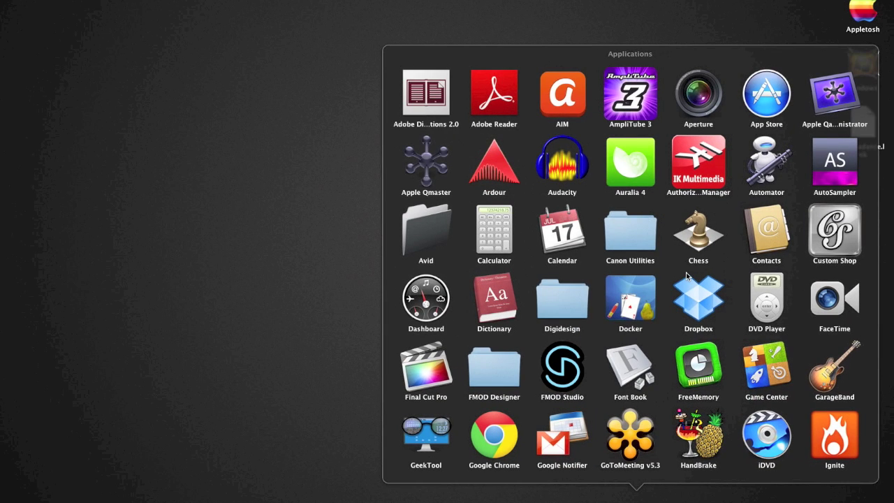
{"action": "scroll", "coordinate": [686, 275], "scroll_direction": "down", "scroll_amount": 10}
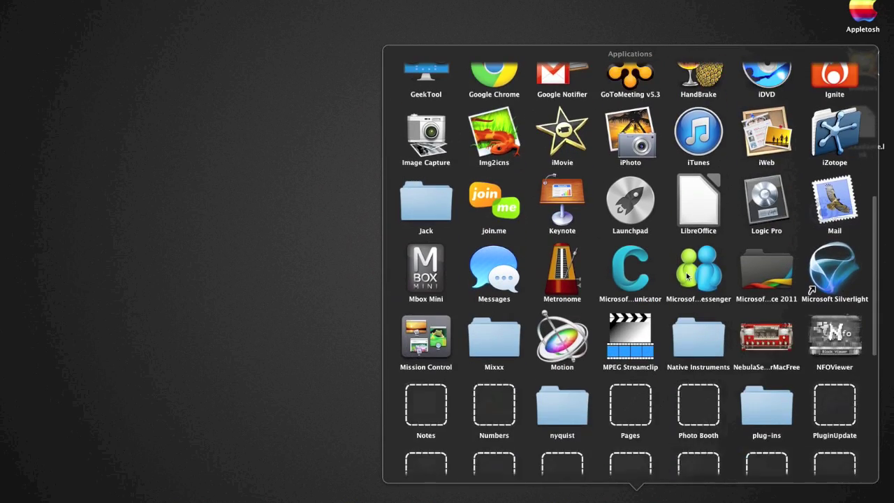
{"action": "scroll", "coordinate": [686, 276], "scroll_direction": "down", "scroll_amount": 5}
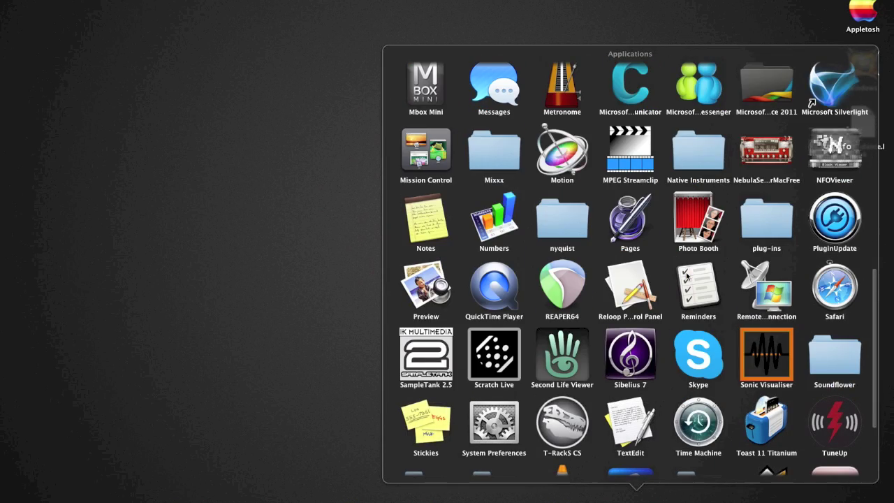
{"action": "scroll", "coordinate": [686, 276], "scroll_direction": "down", "scroll_amount": 3}
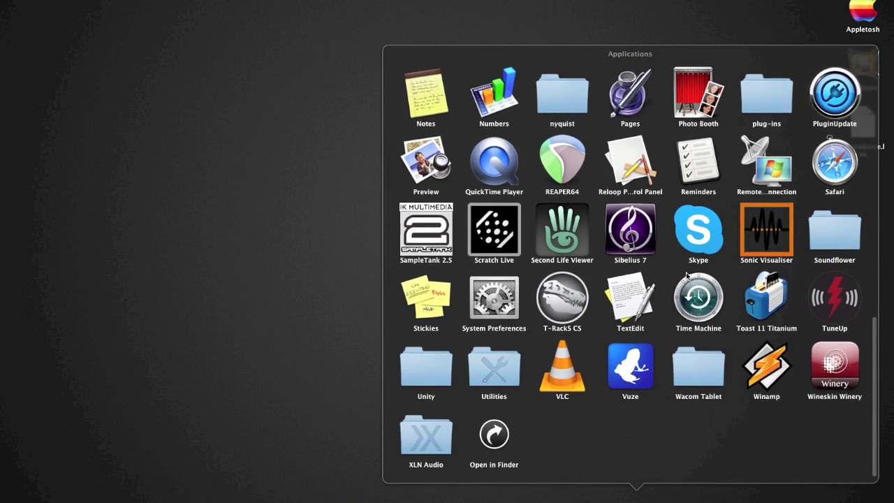
{"action": "scroll", "coordinate": [686, 276], "scroll_direction": "up", "scroll_amount": 4}
{"action": "scroll", "coordinate": [688, 277], "scroll_direction": "up", "scroll_amount": 1}
{"action": "scroll", "coordinate": [686, 276], "scroll_direction": "up", "scroll_amount": 3}
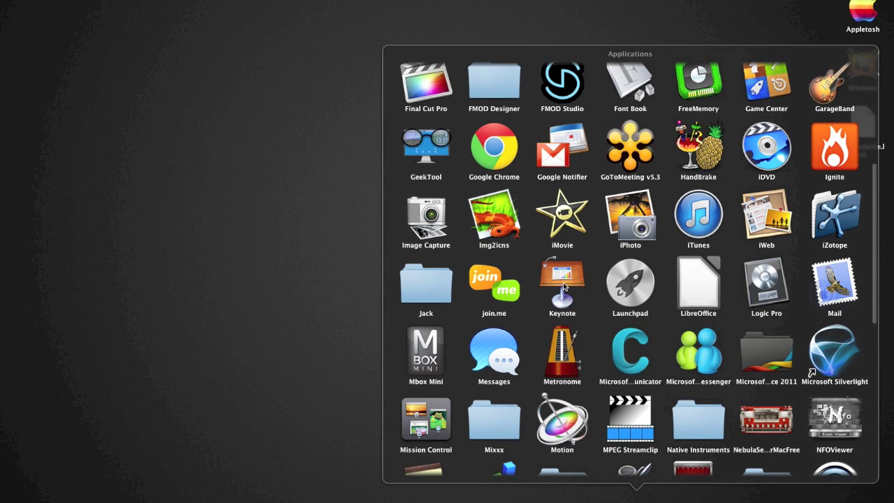
{"action": "left_click", "coordinate": [495, 222]}
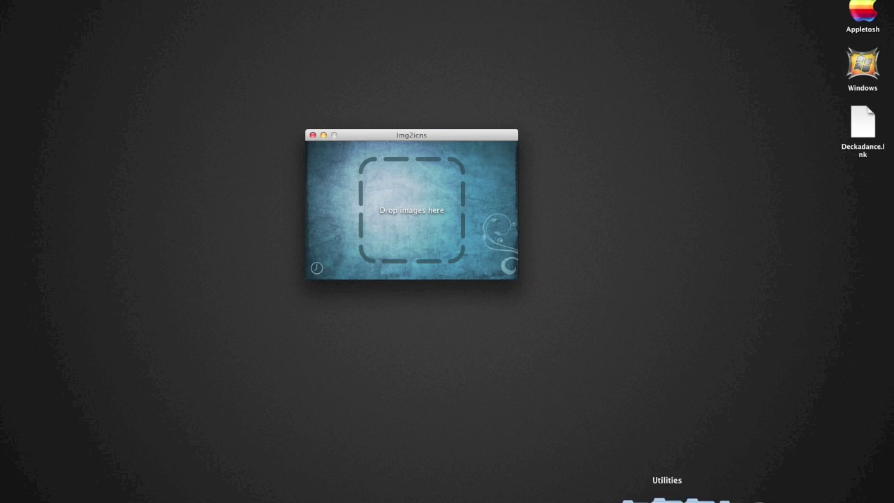
Step: Load the downloaded Fruity Loops ICNS file into Img2icns and export it as a Folder icon saved to the Desktop
{"action": "left_click", "coordinate": [719, 499]}
{"action": "left_click_drag", "start_coordinate": [722, 477], "coordinate": [418, 211]}
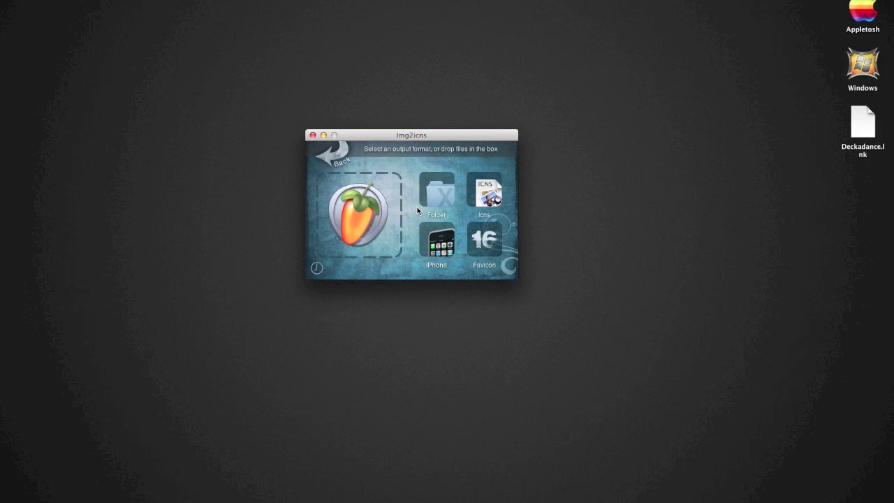
{"action": "left_click", "coordinate": [439, 200]}
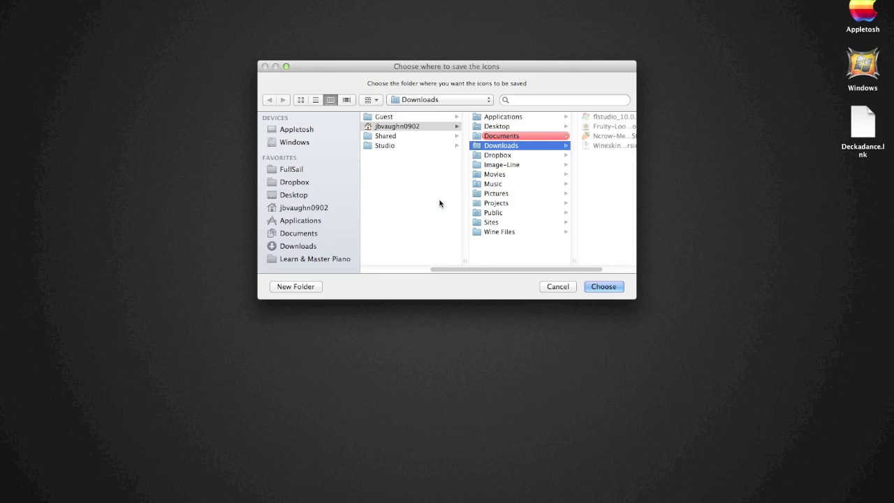
{"action": "left_click", "coordinate": [291, 196]}
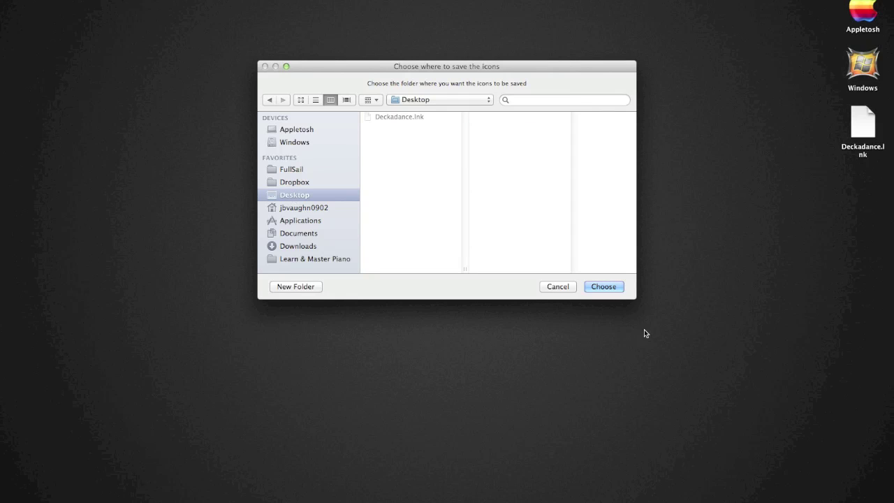
{"action": "left_click", "coordinate": [611, 287]}
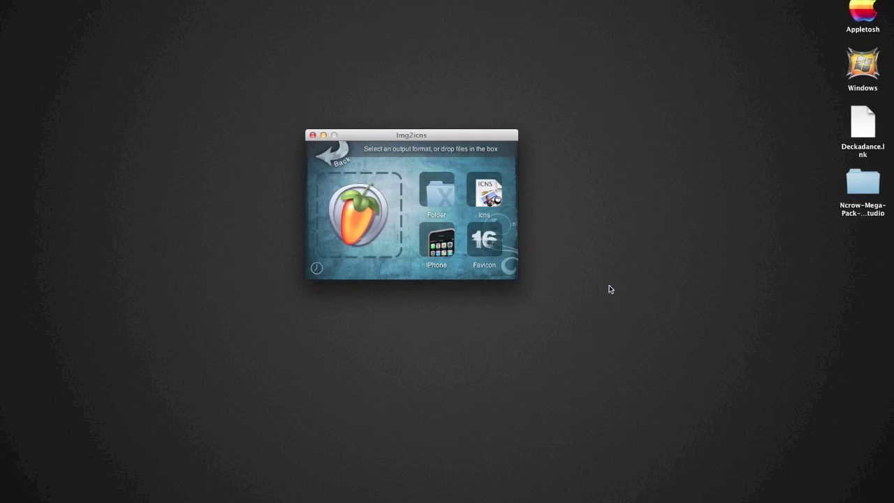
Step: Copy the exported Ncrow-Mega-Pack icon folder on the Desktop
{"action": "left_click", "coordinate": [861, 186]}
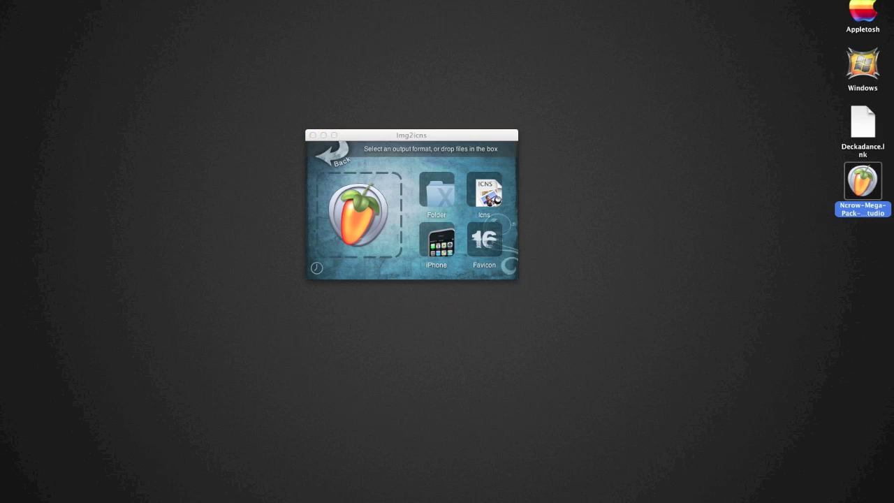
{"action": "left_click", "coordinate": [97, 0]}
{"action": "left_click", "coordinate": [102, 27]}
Step: Reveal the FL Studio wrapper application in Finder and close the Img2icns window
{"action": "mouse_move", "coordinate": [457, 500]}
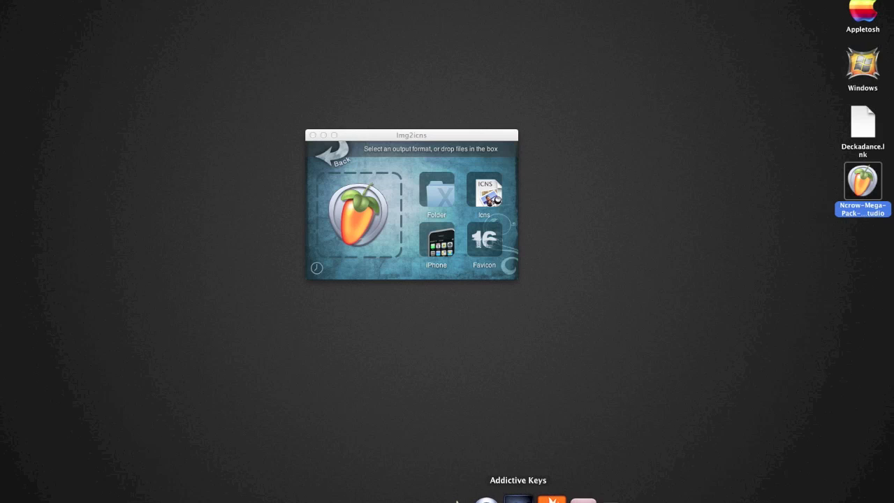
{"action": "key", "text": "super+Tab"}
{"action": "key", "text": "super+Tab"}
{"action": "key", "text": "super+Tab"}
{"action": "key", "text": "super+Tab"}
{"action": "key", "text": "super+Tab"}
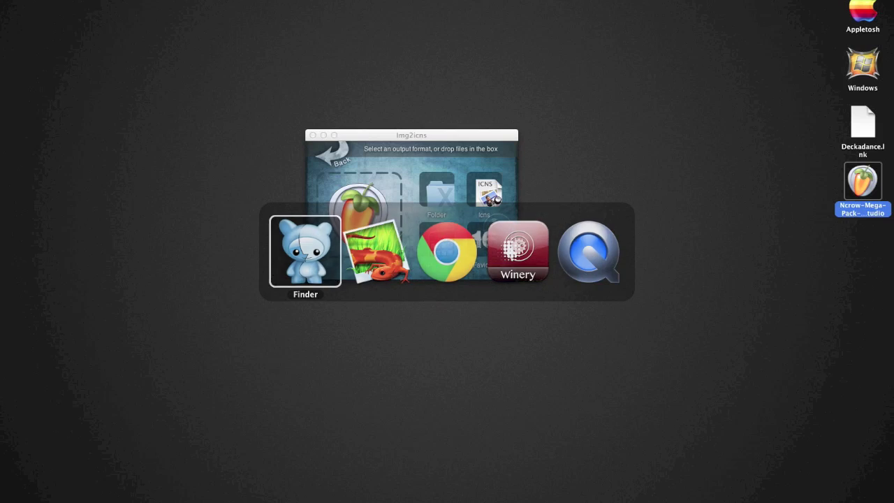
{"action": "mouse_move", "coordinate": [594, 497]}
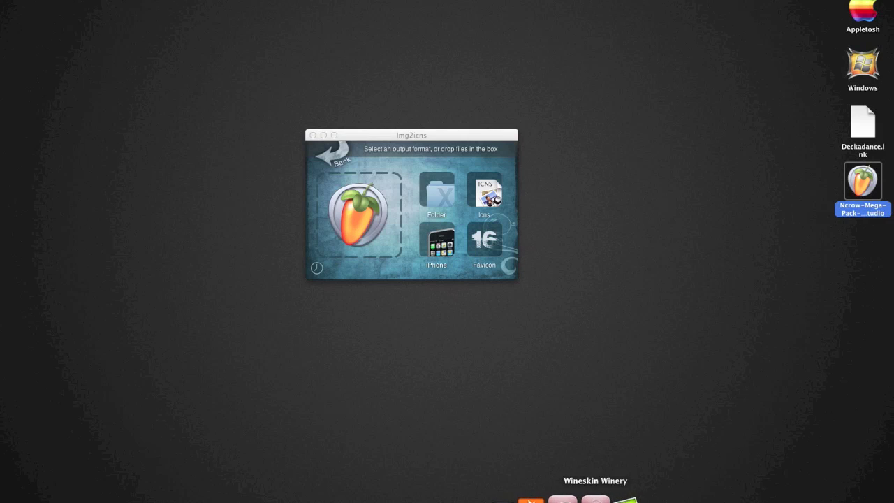
{"action": "right_click", "coordinate": [566, 497]}
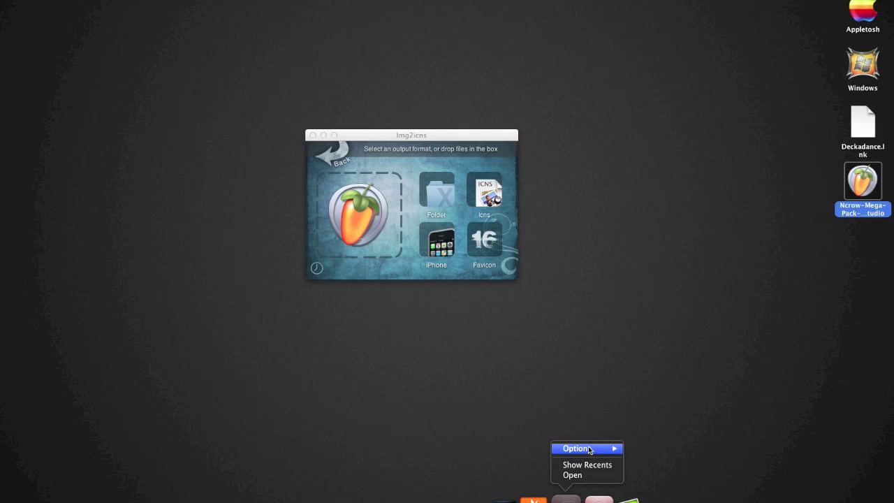
{"action": "mouse_move", "coordinate": [588, 449]}
{"action": "left_click", "coordinate": [657, 435]}
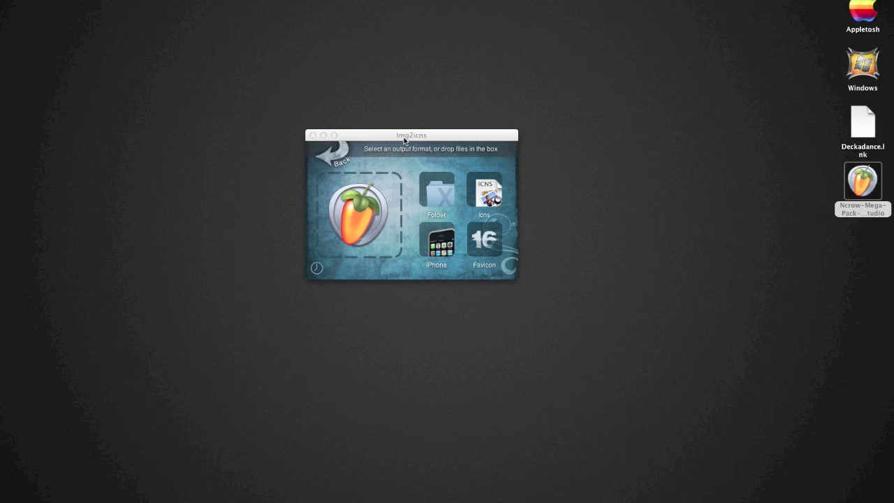
{"action": "left_click", "coordinate": [313, 137]}
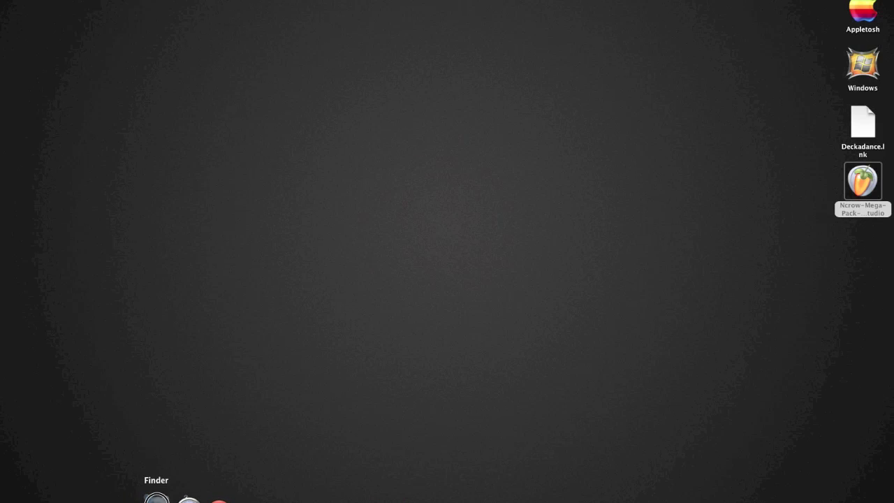
{"action": "left_click", "coordinate": [156, 497]}
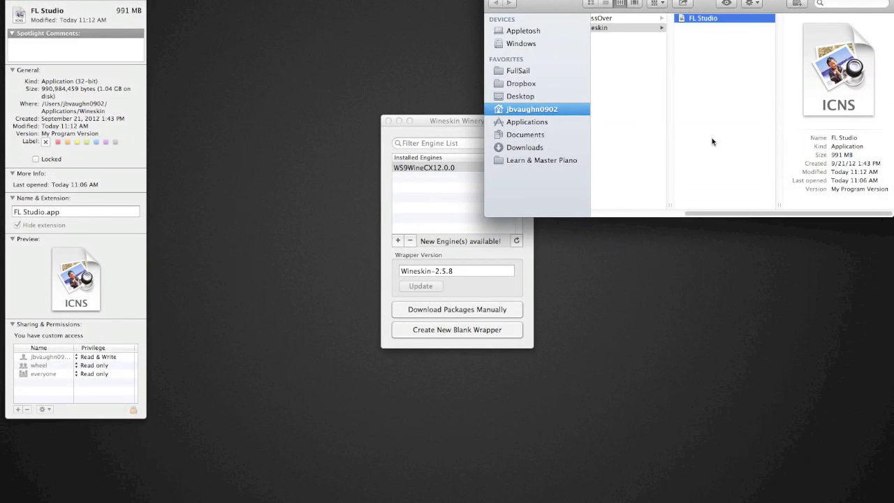
Step: Paste the copied folder's icon over the FL Studio application's icon in its info window and close that window
{"action": "right_click", "coordinate": [681, 23]}
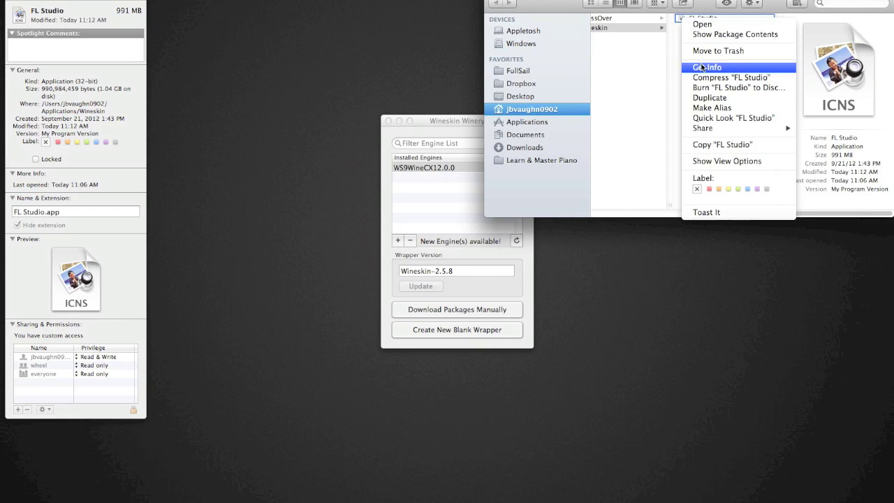
{"action": "left_click", "coordinate": [14, 27]}
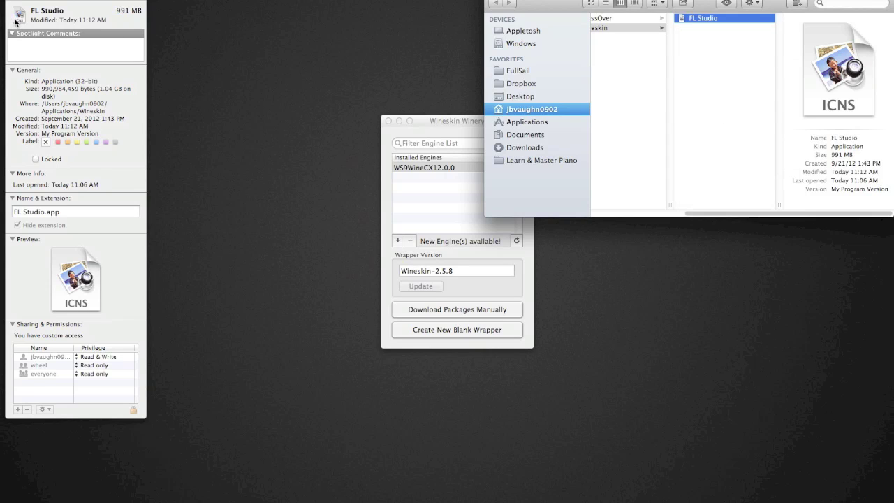
{"action": "left_click", "coordinate": [15, 23]}
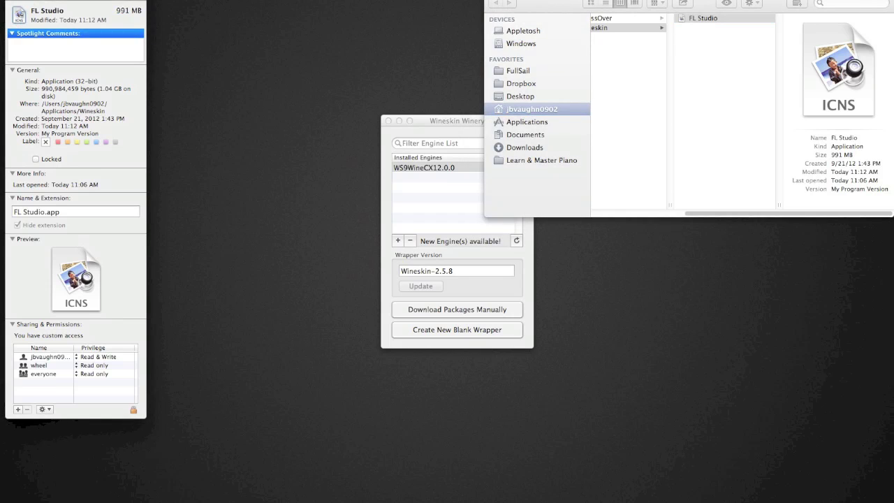
{"action": "left_click", "coordinate": [98, 0]}
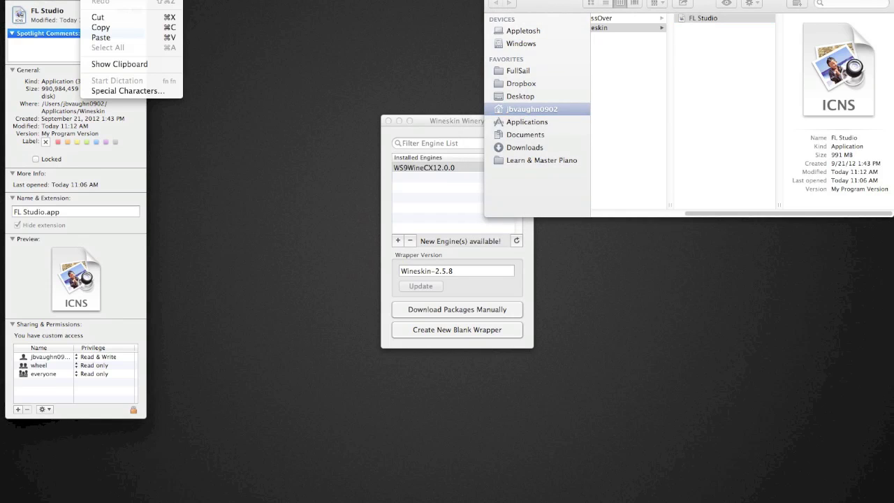
{"action": "left_click", "coordinate": [101, 37]}
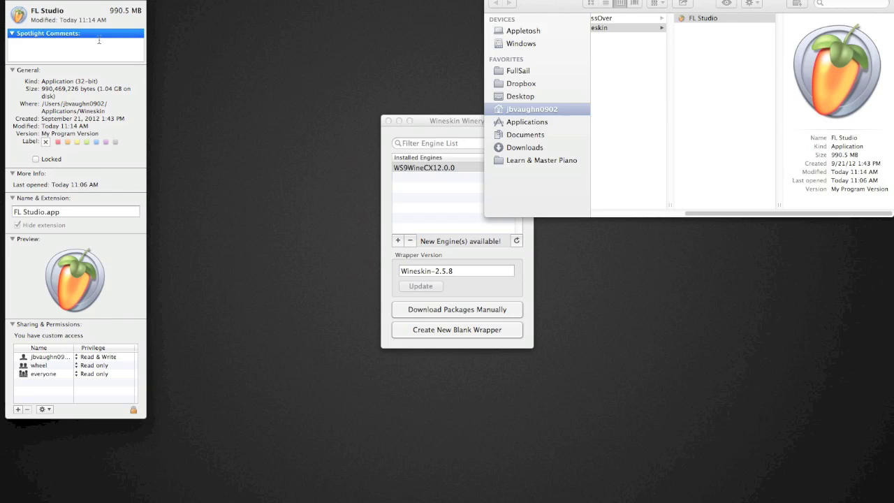
{"action": "key", "text": "super+w"}
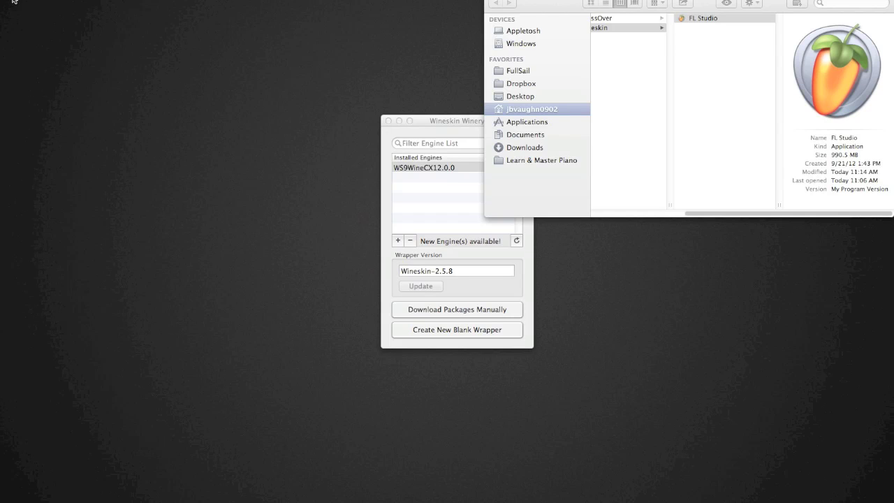
Step: Launch FL Studio from the Dock and turn on steps 8 and 11 of the Hat channel in Pattern 1
{"action": "mouse_move", "coordinate": [579, 501]}
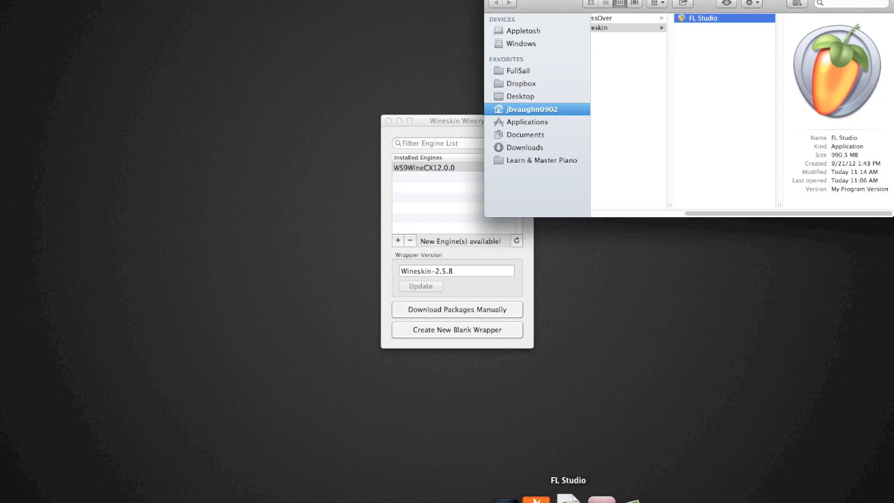
{"action": "left_click", "coordinate": [568, 498]}
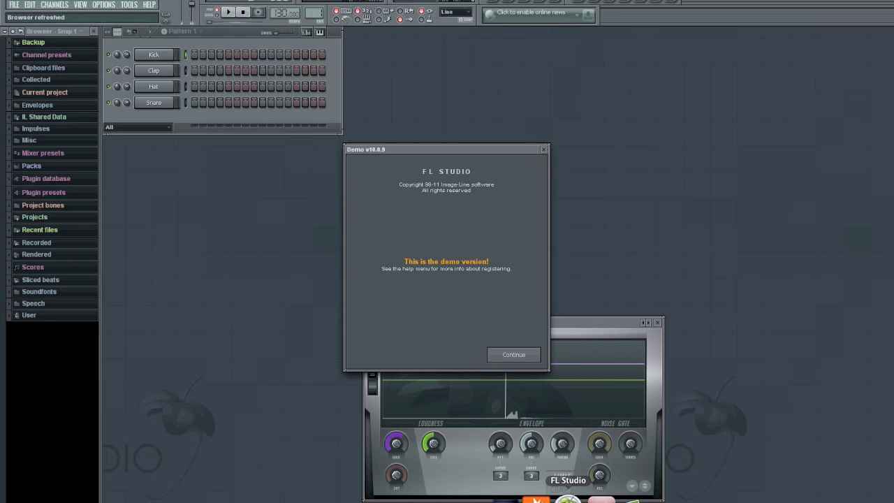
{"action": "left_click", "coordinate": [254, 87]}
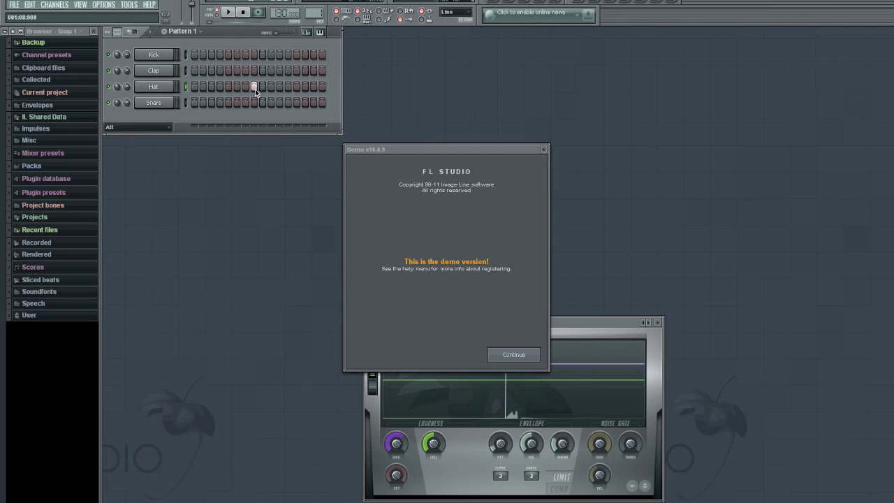
{"action": "left_click", "coordinate": [280, 87]}
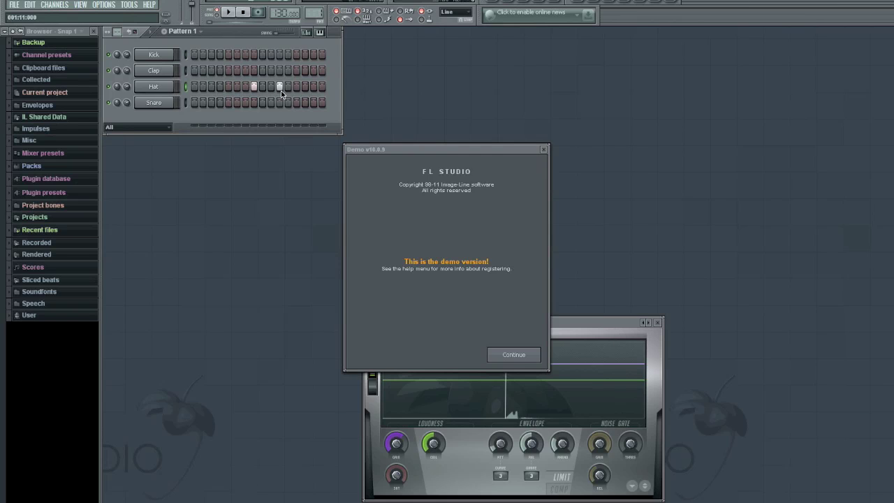